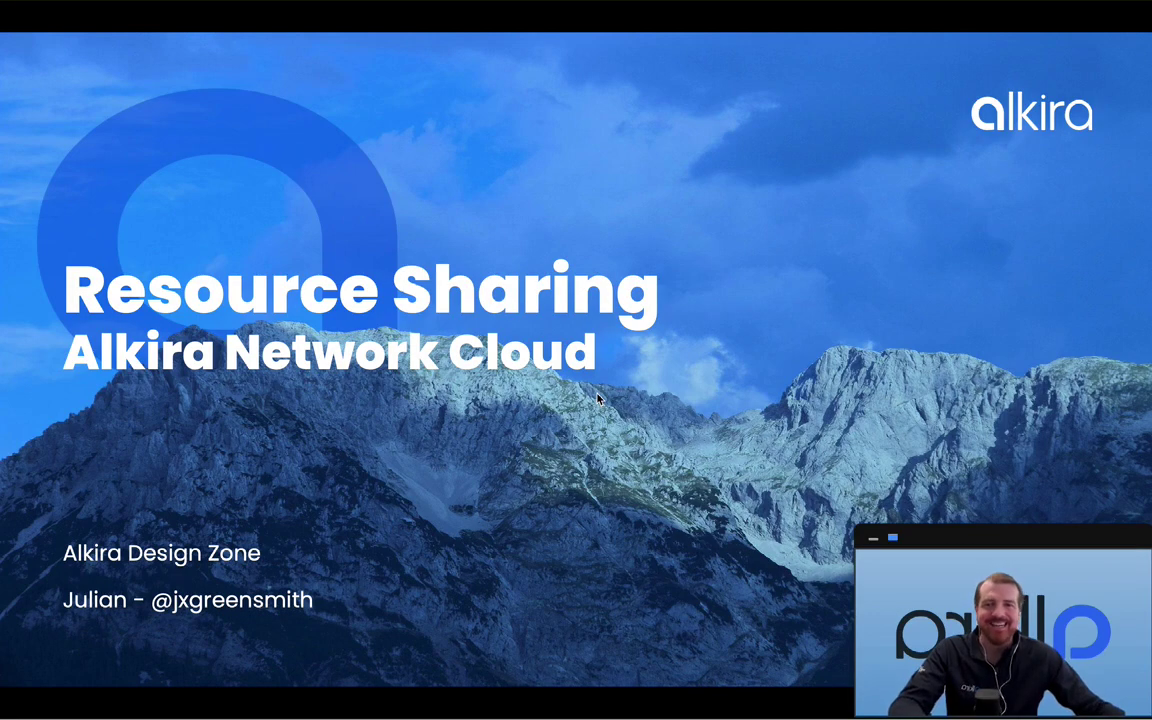
- Advance the slideshow from the title slide to the Resource Sharing Overview slide
key(Right)
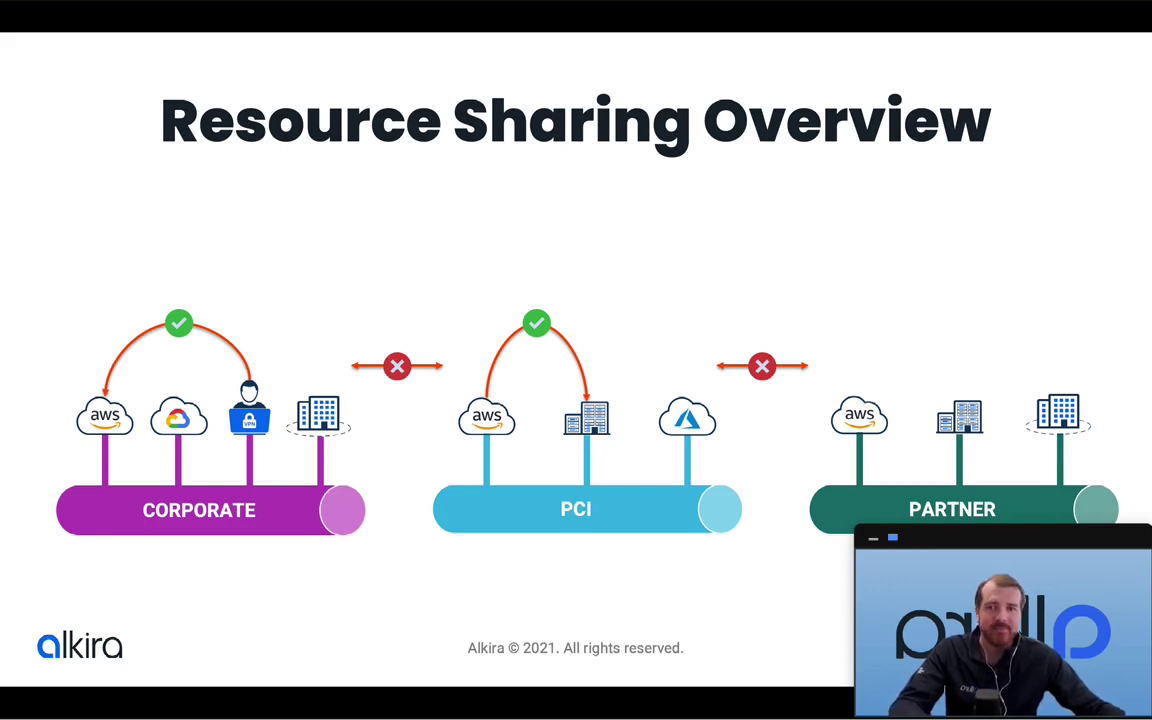
- Build the three segments, Infrastructure Services, PCI's allowed access to it, and the CORPORATE–PCI block
key(Right)
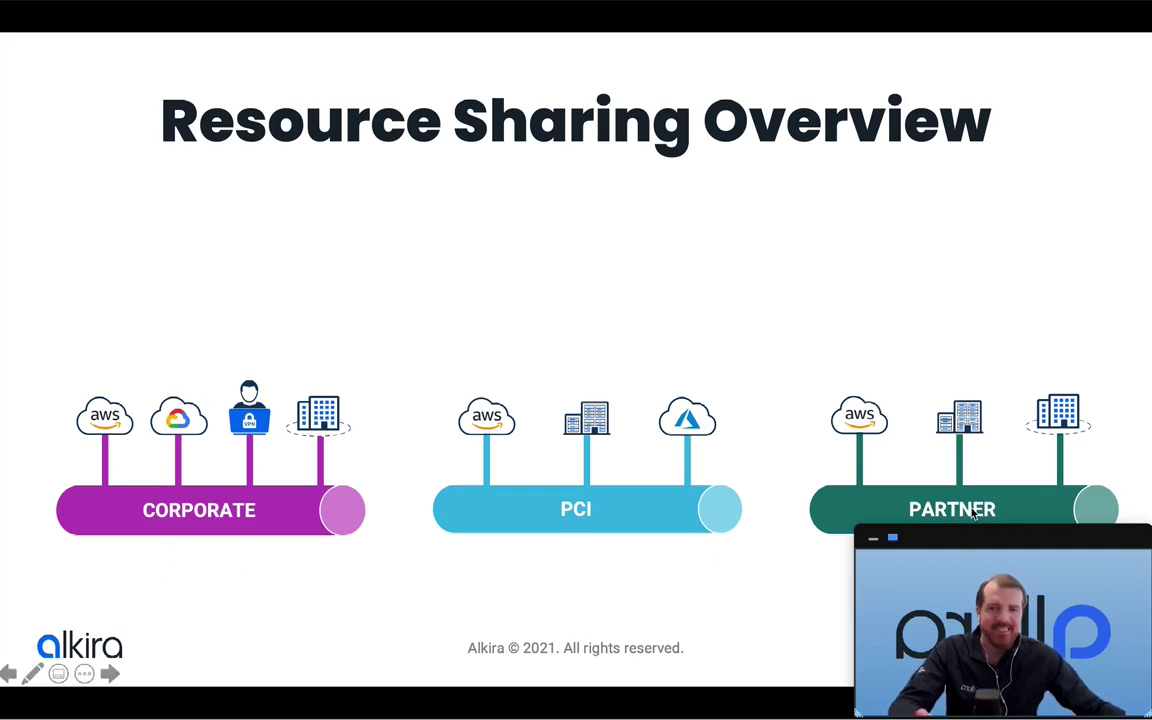
click(377, 565)
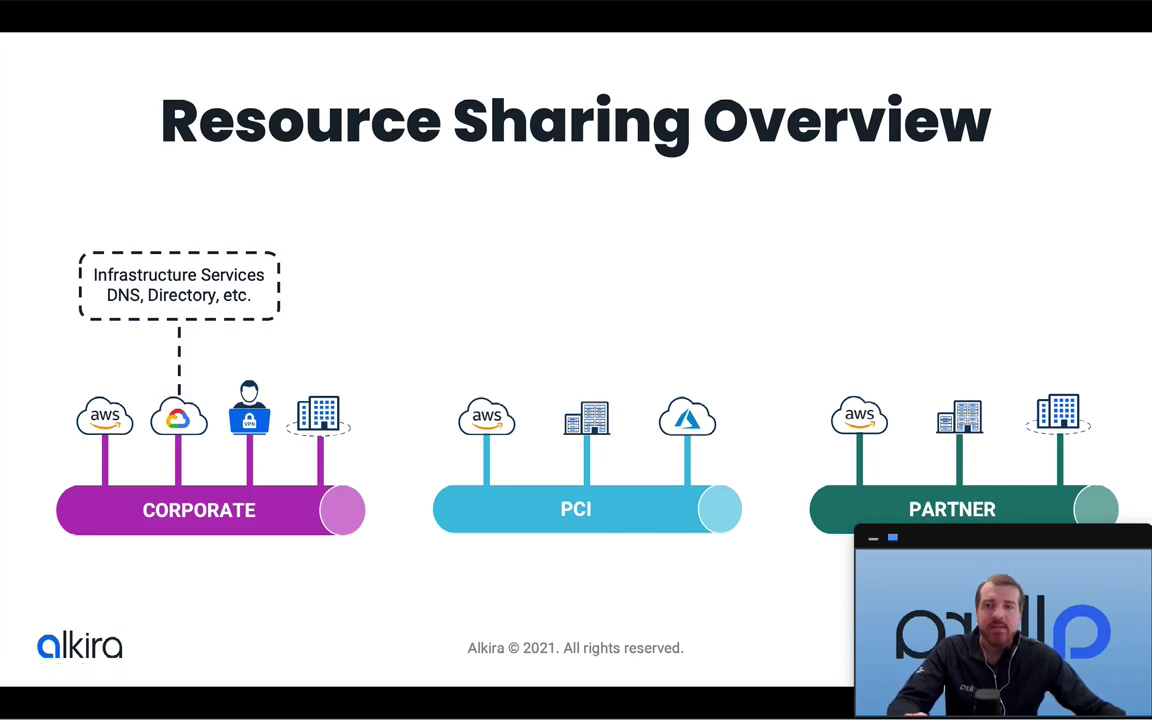
click(564, 577)
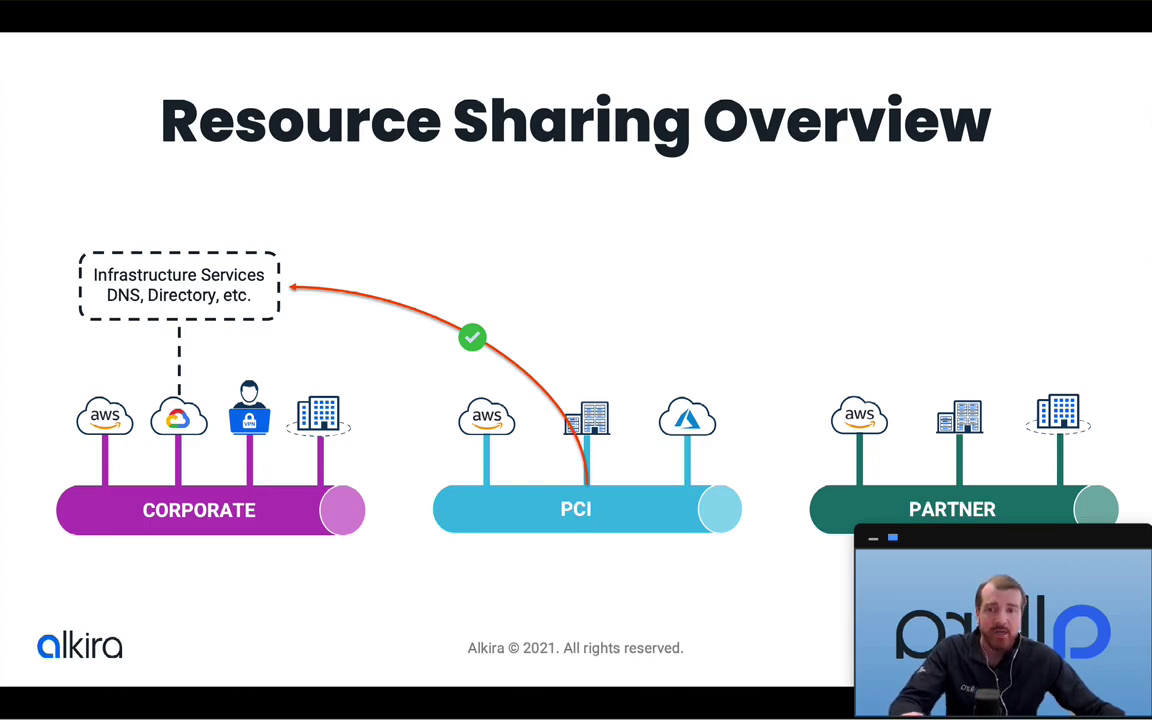
key(Right)
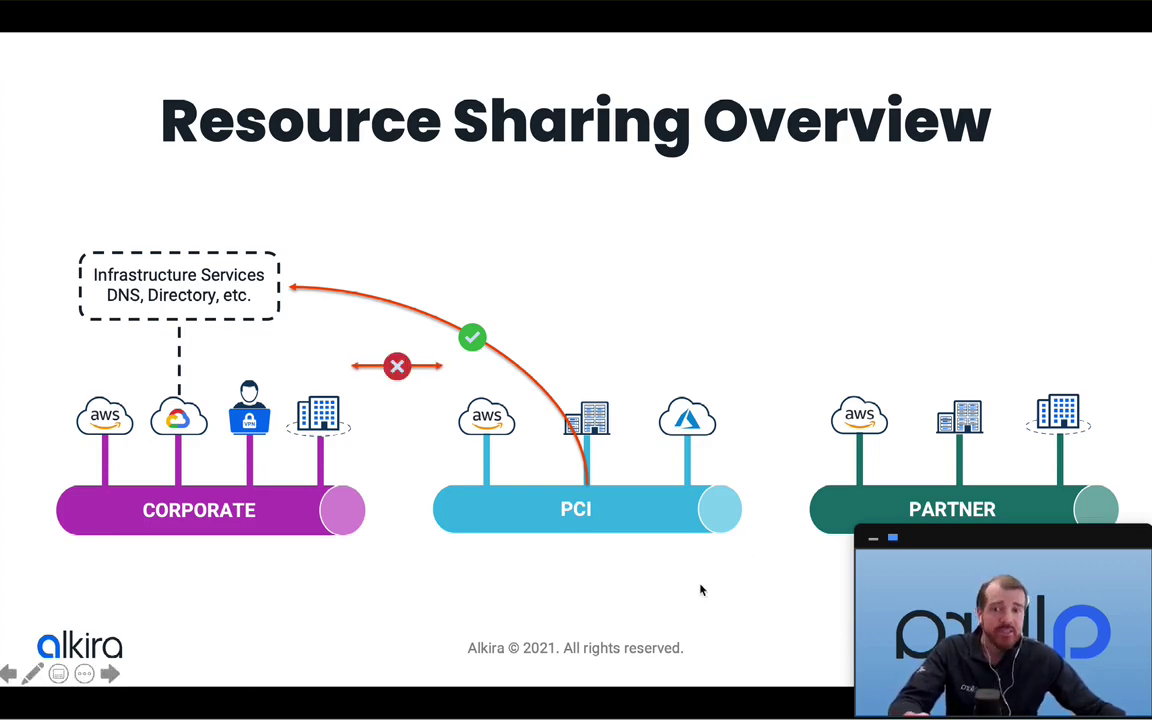
- Reveal the firewall-linked Cardholder Data services and the PCI–PARTNER block, then go to How It Works
key(Right)
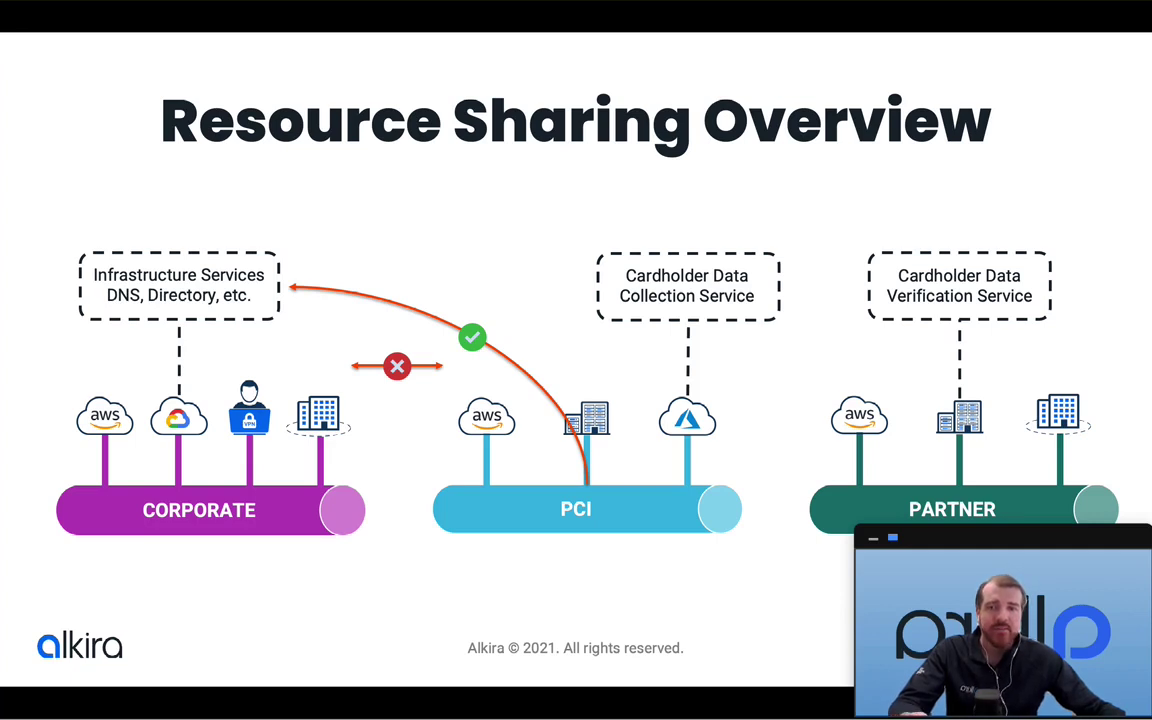
click(1015, 379)
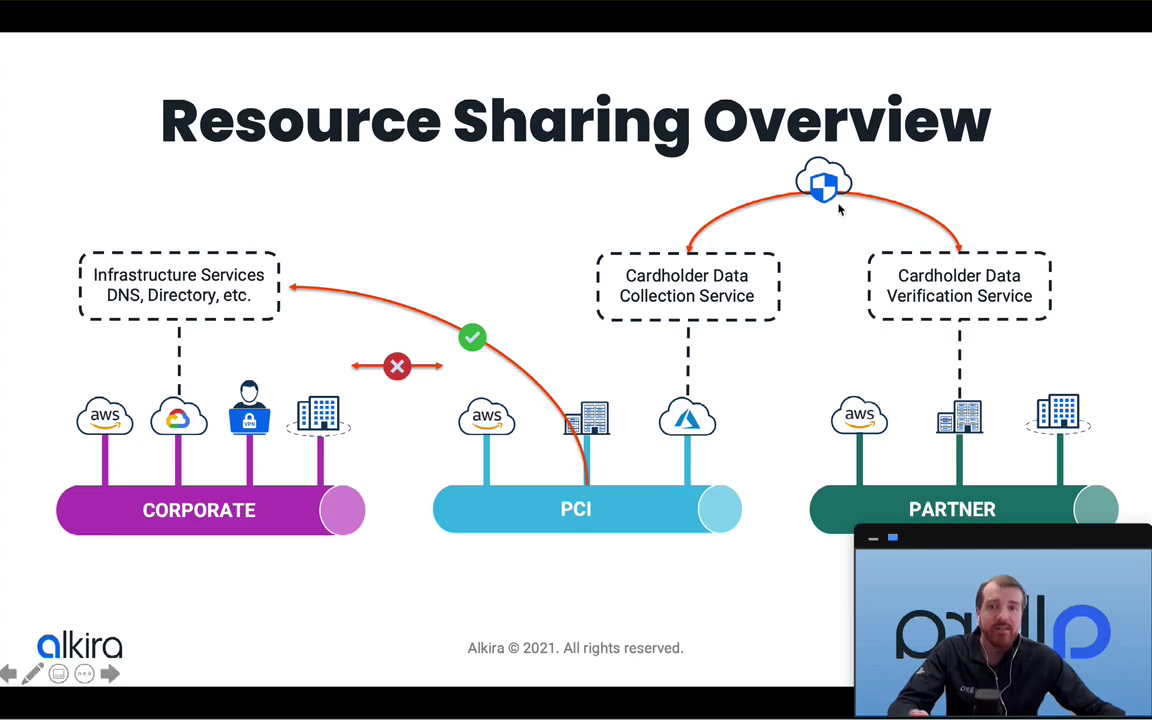
click(842, 330)
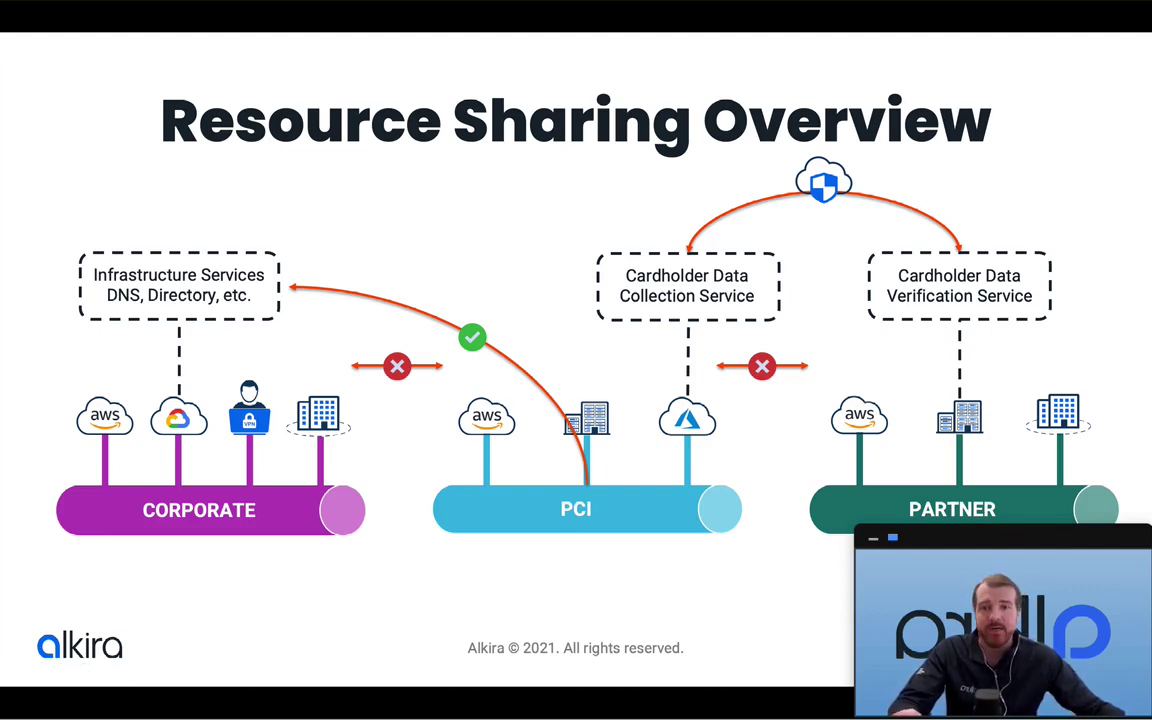
key(Right)
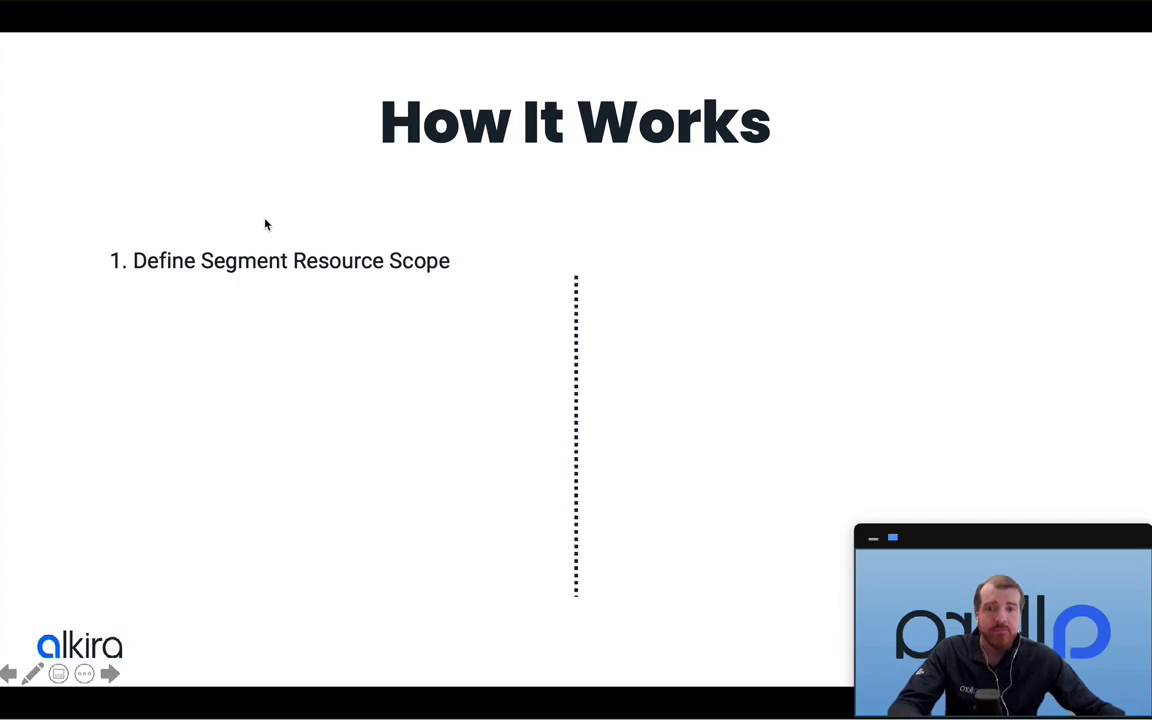
- Reveal the segment resource scope examples: stacked connector groups and the Segment bar
key(Right)
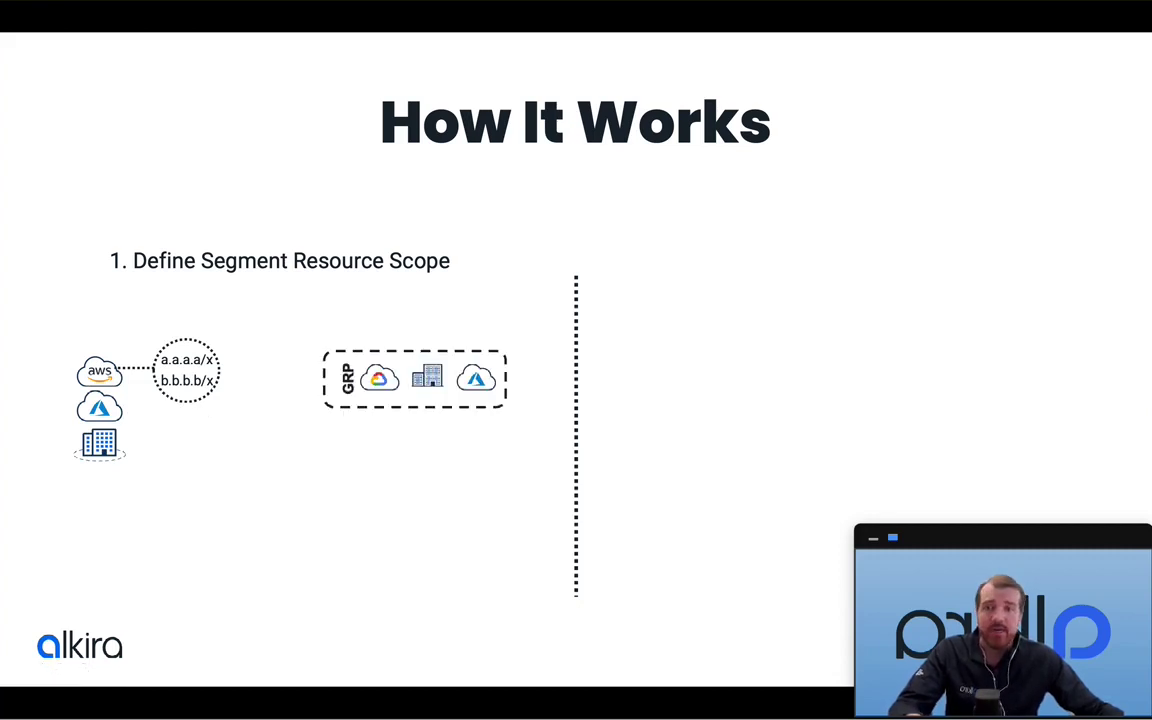
key(Right)
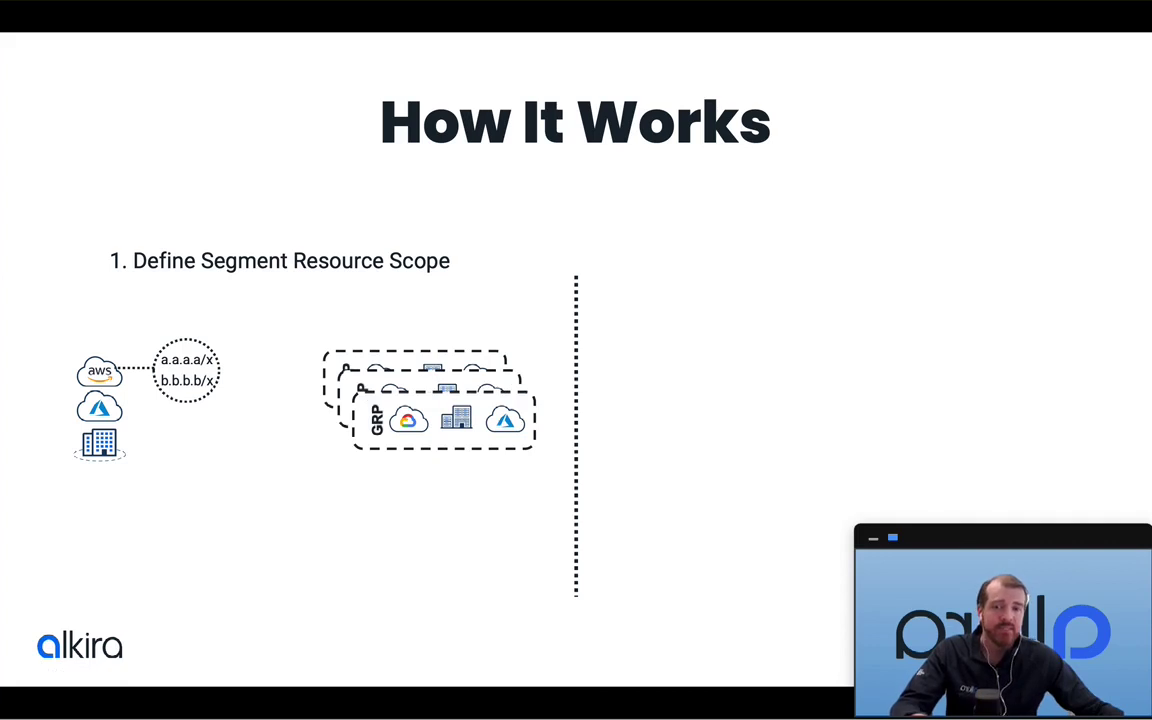
key(Right)
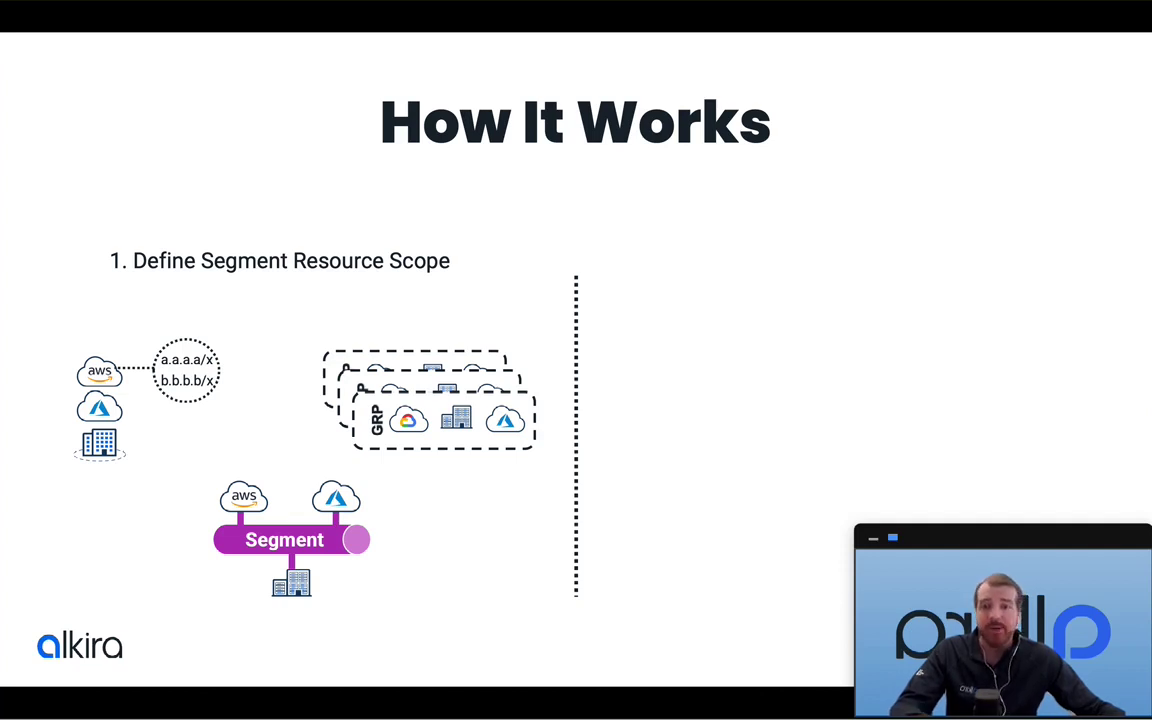
- Reveal step 2, Define Resource Share, with its unidirectional or bidirectional options
key(Right)
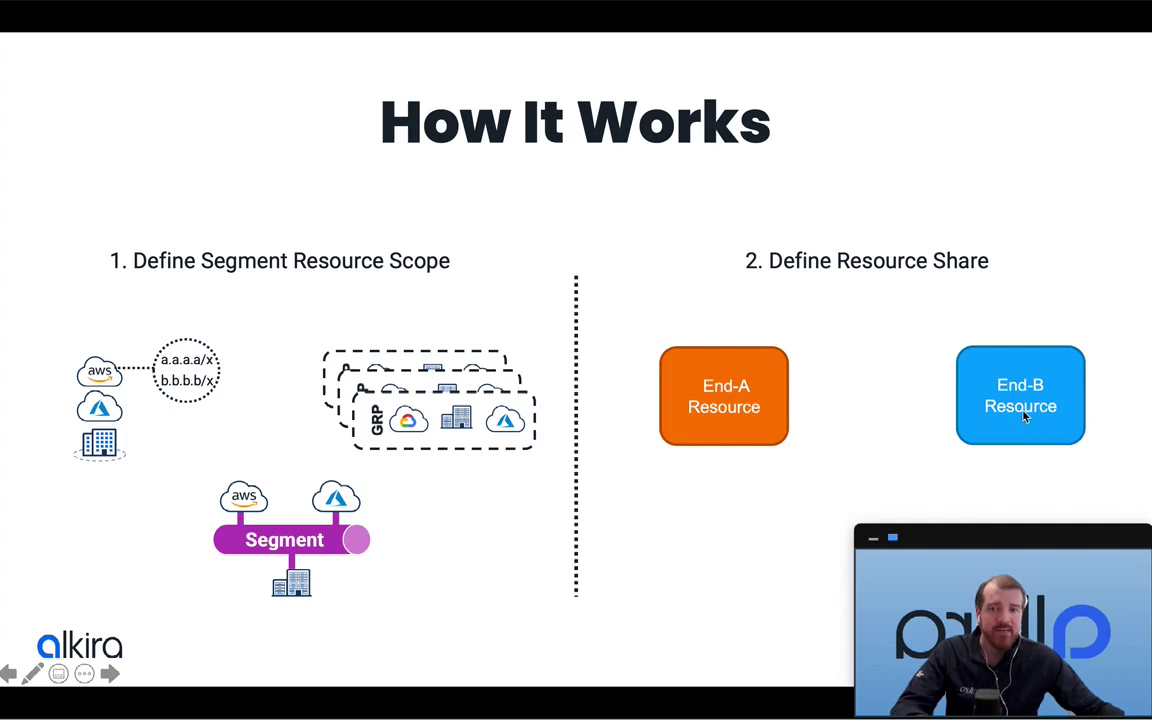
key(Right)
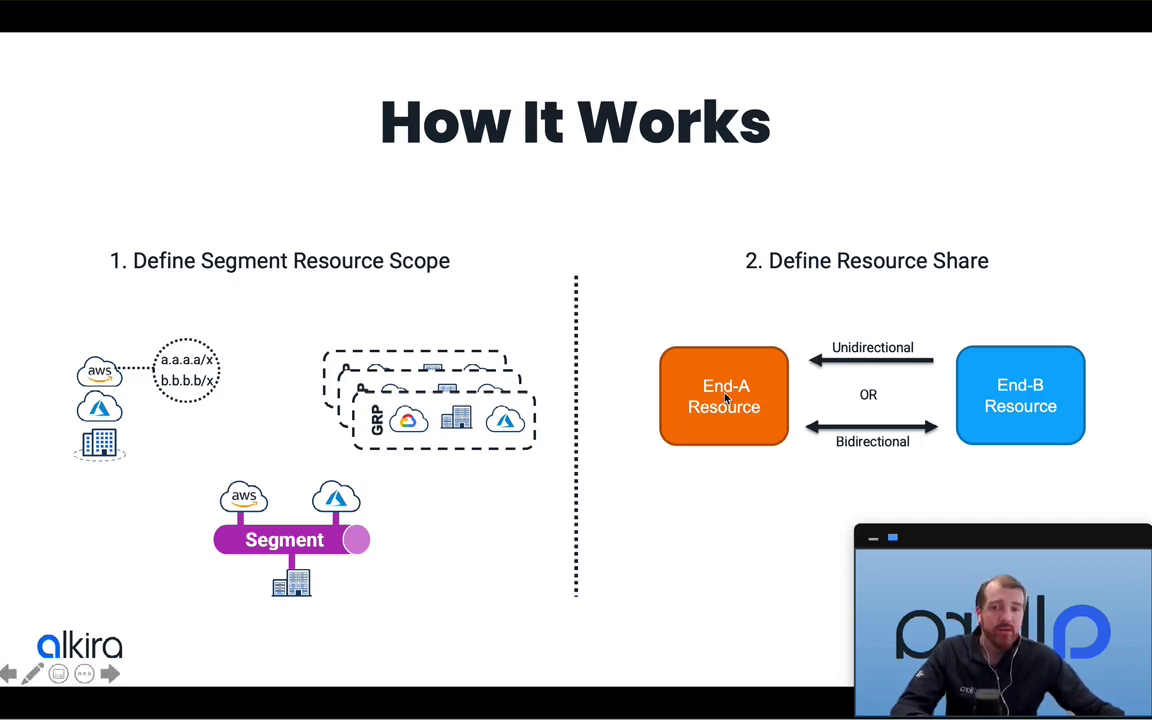
click(863, 447)
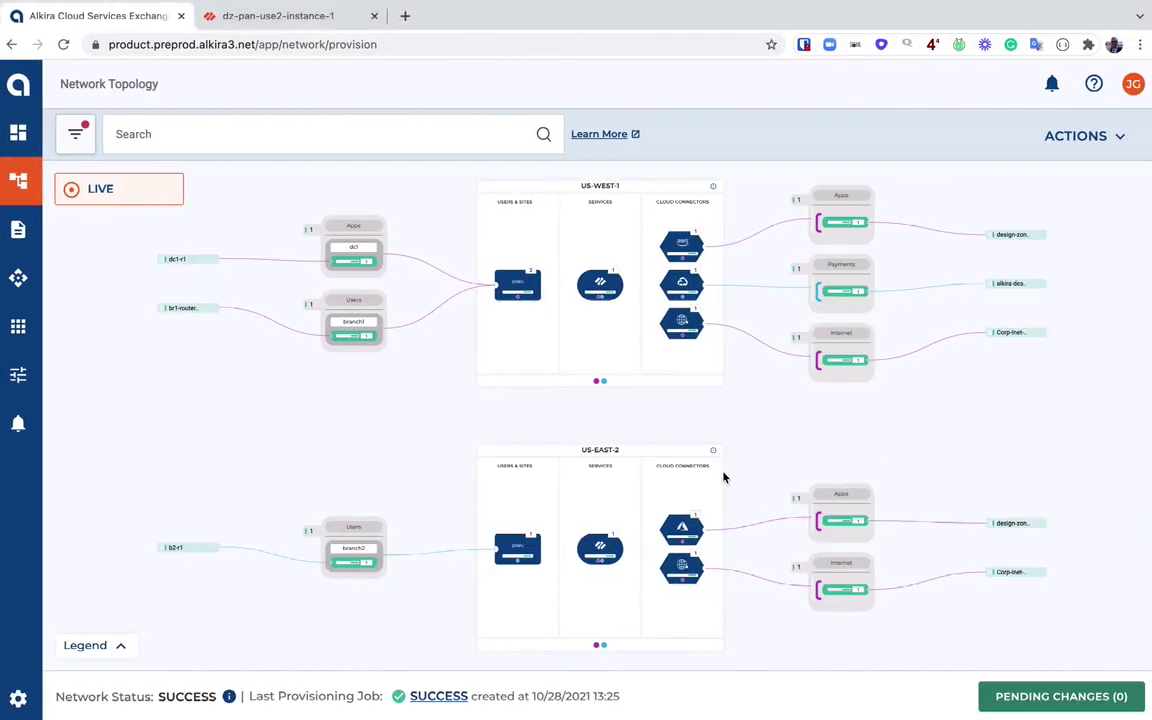
- Review the two CORP routes received from design-zone-azure-vnet1, then return to Network Topology
mouse_move(723, 477)
scroll(432, 518, up, 2)
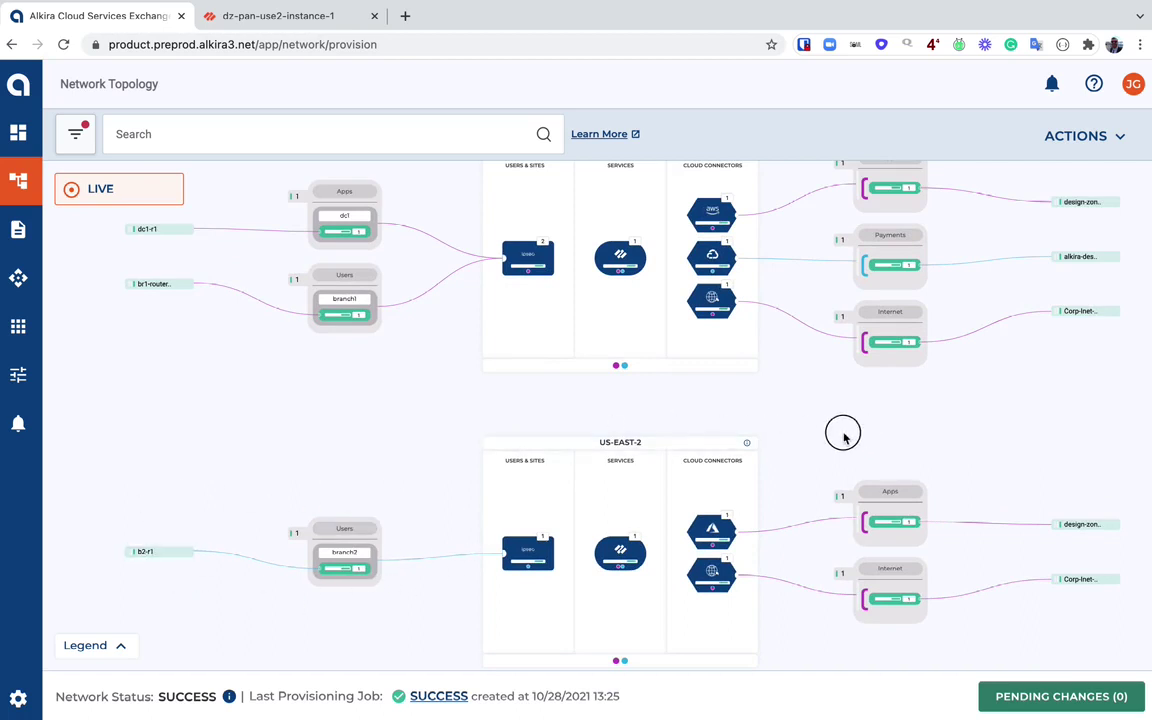
scroll(838, 437, right, 2)
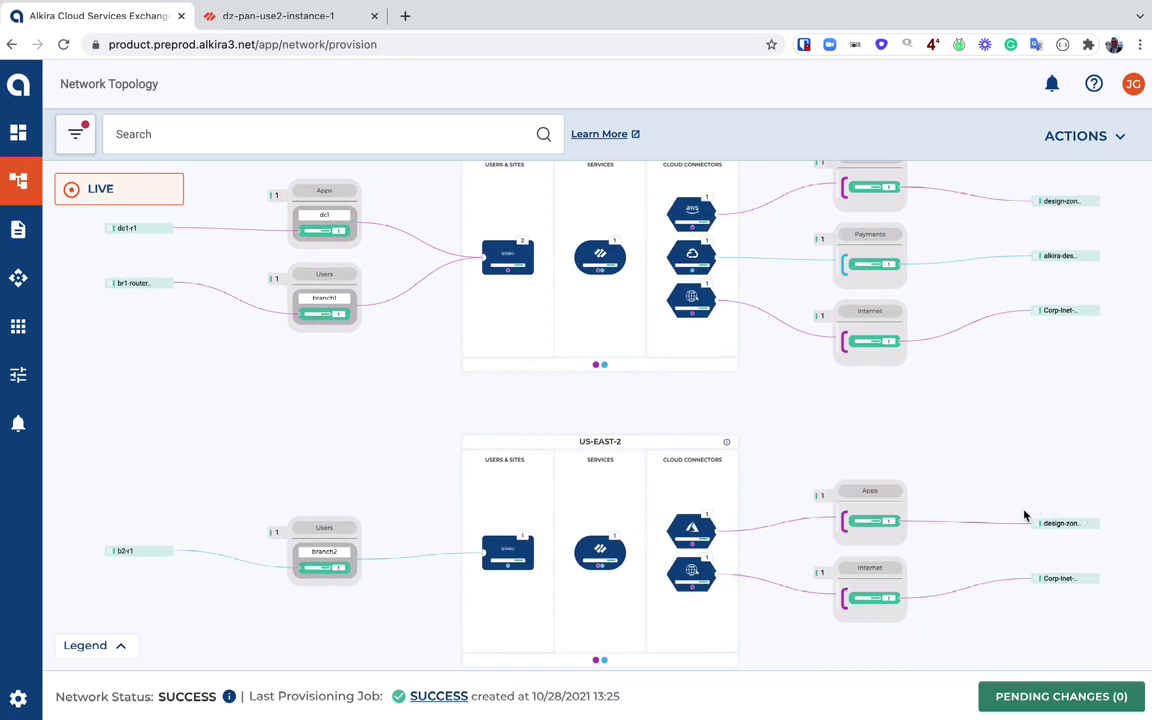
click(1086, 528)
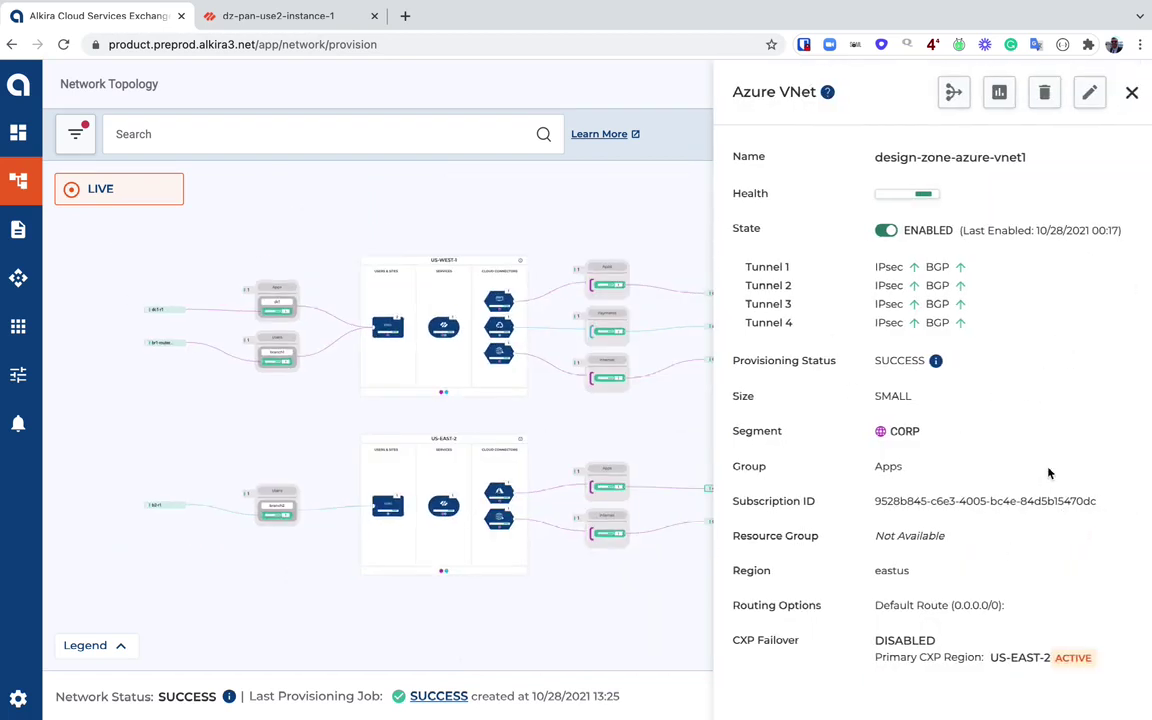
click(955, 94)
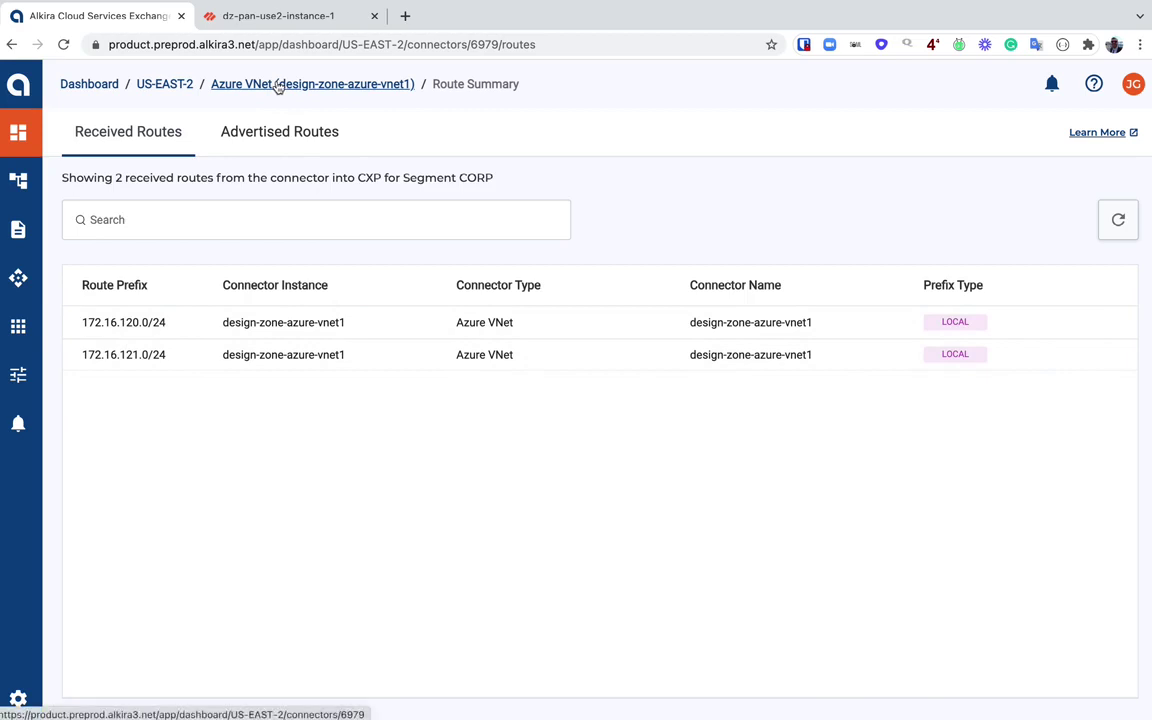
click(20, 184)
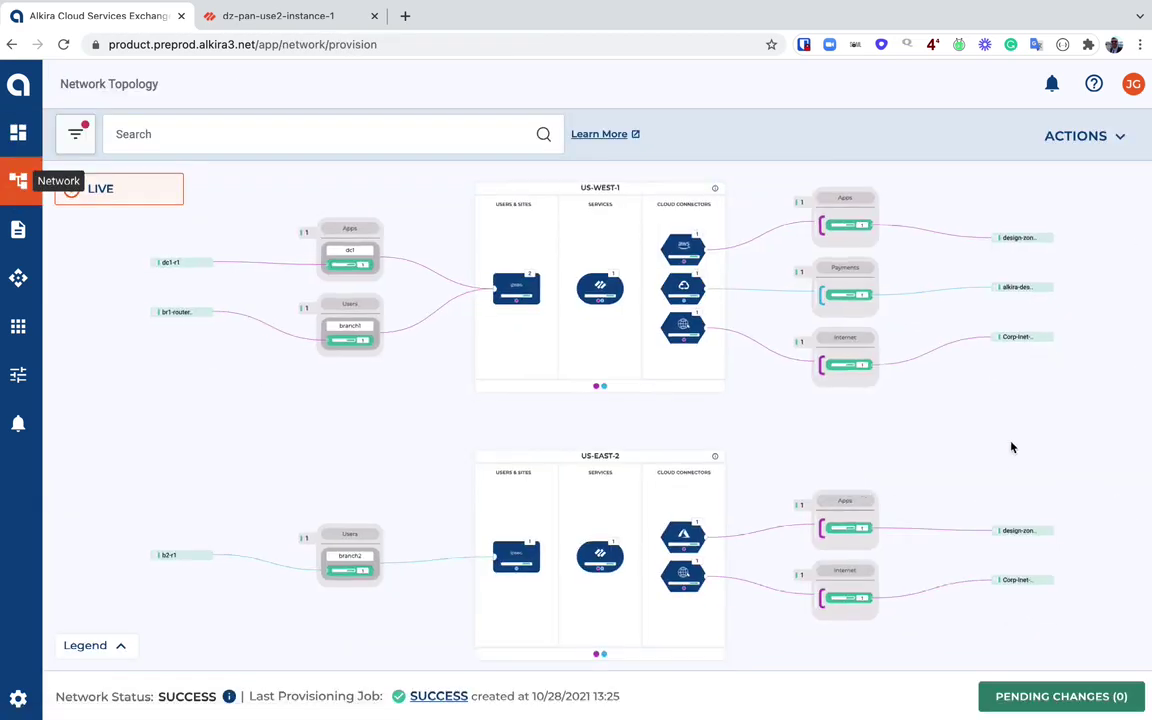
- Start a new segment resource named INFRA-ASSETS in segment CORP
click(1120, 138)
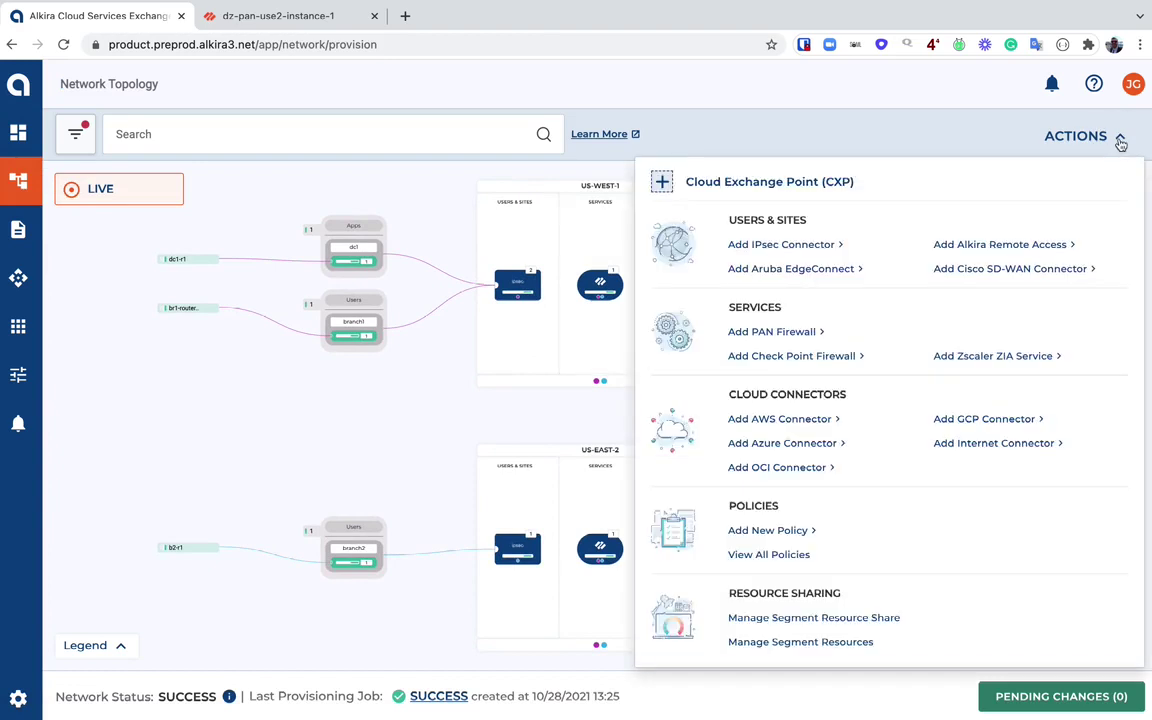
click(826, 645)
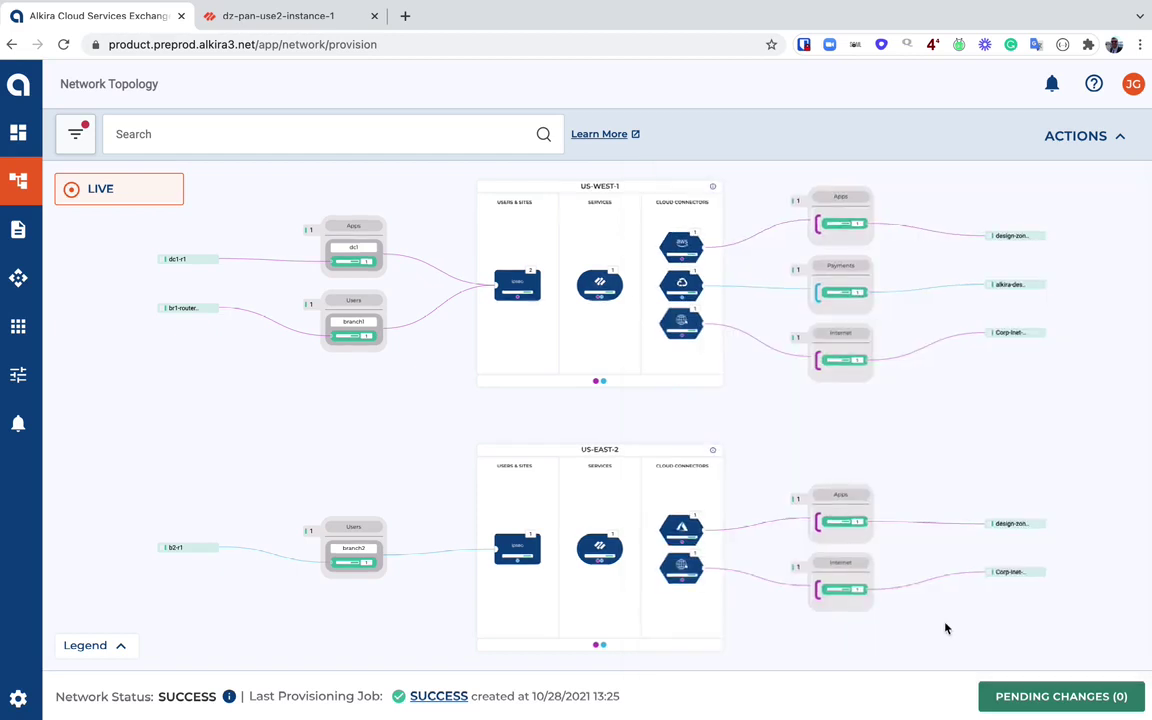
click(1117, 187)
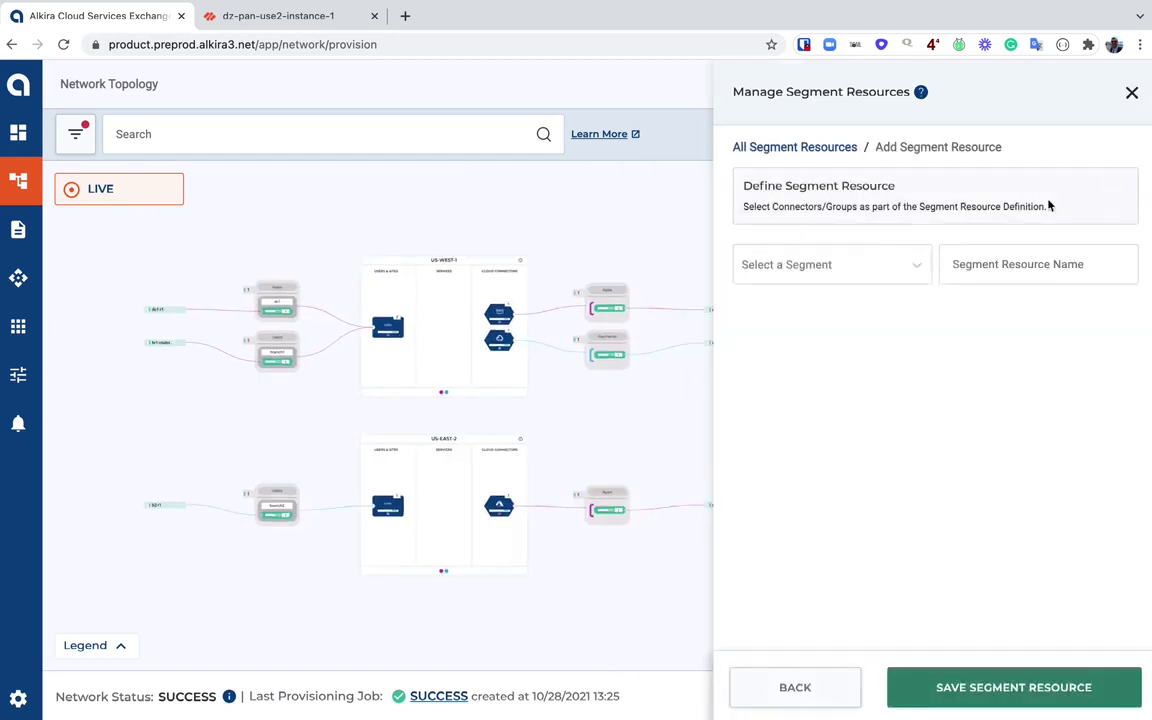
click(830, 266)
click(792, 311)
click(1049, 265)
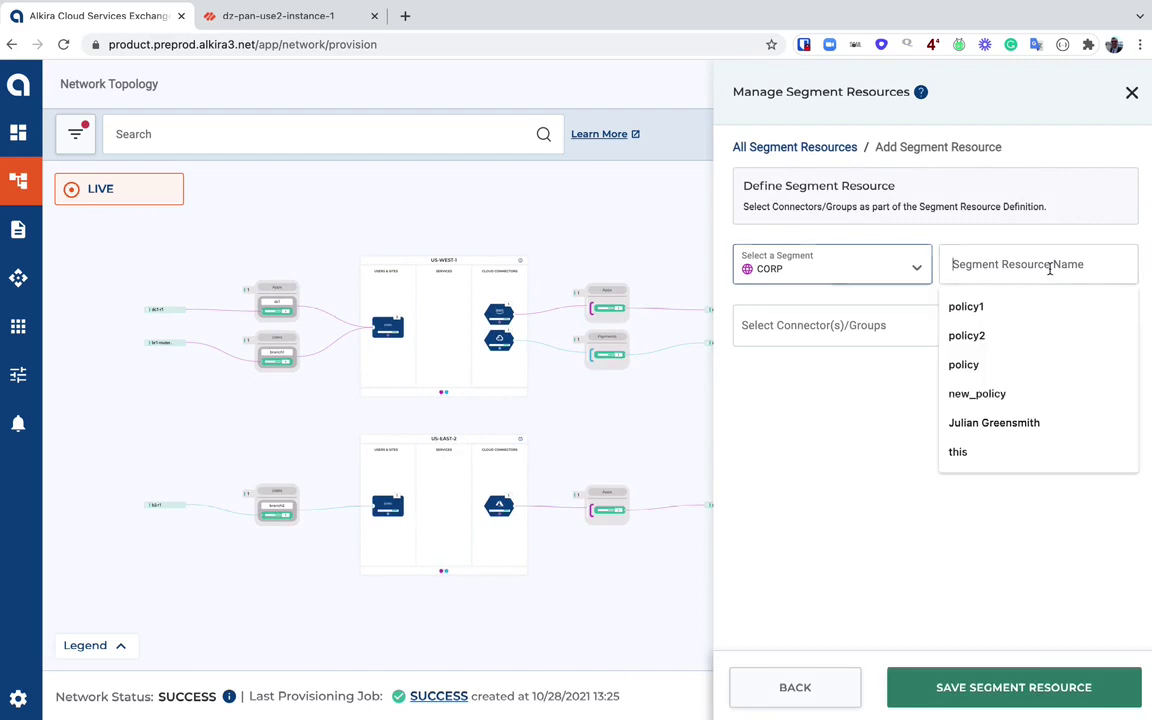
text(I)
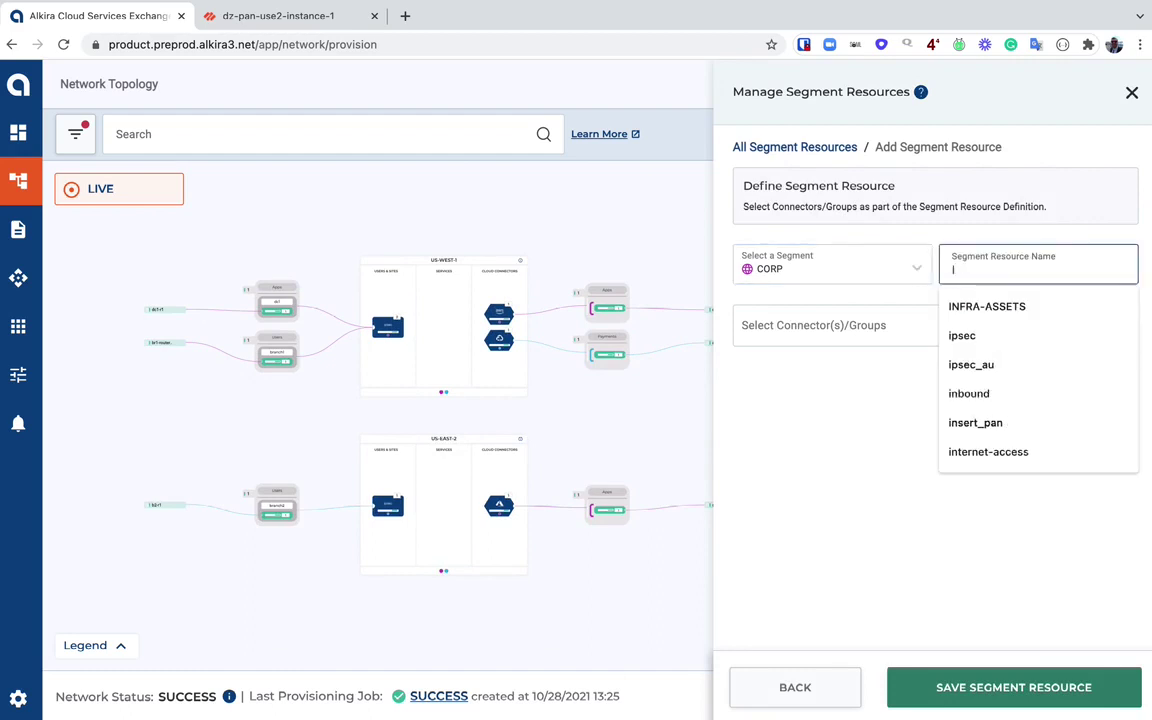
text(NFRA-ASSETS)
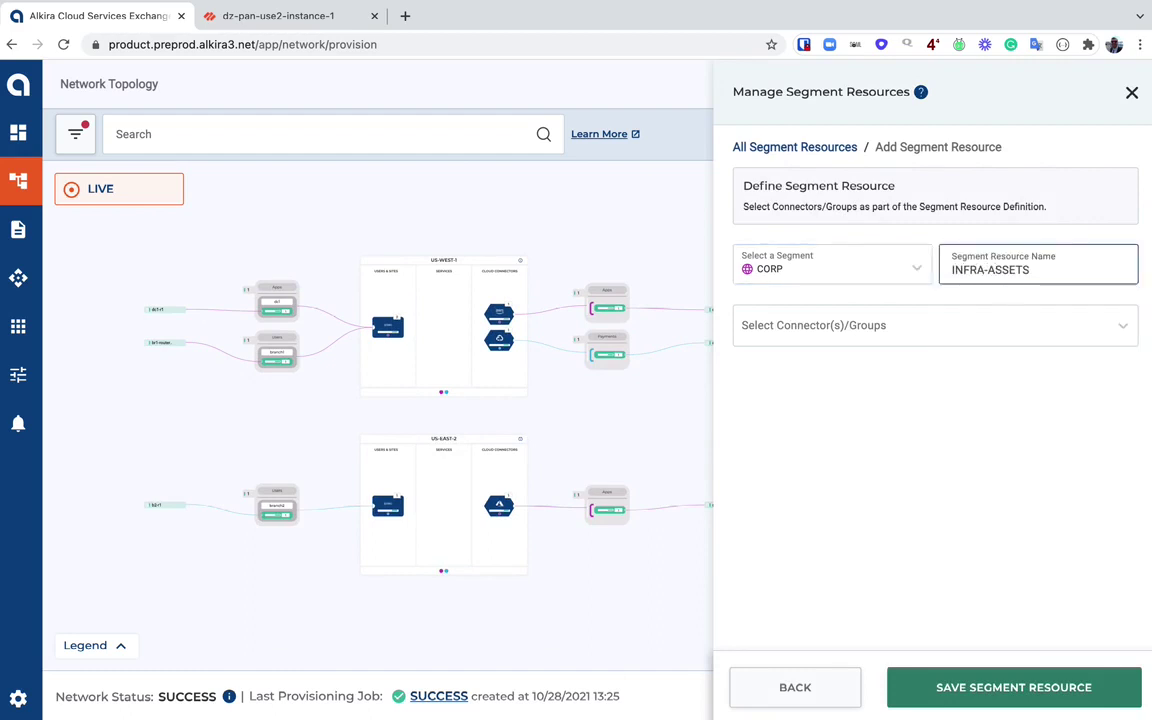
- Set its connectors to only design-zone-azure-vnet1, removing the Users group
click(987, 334)
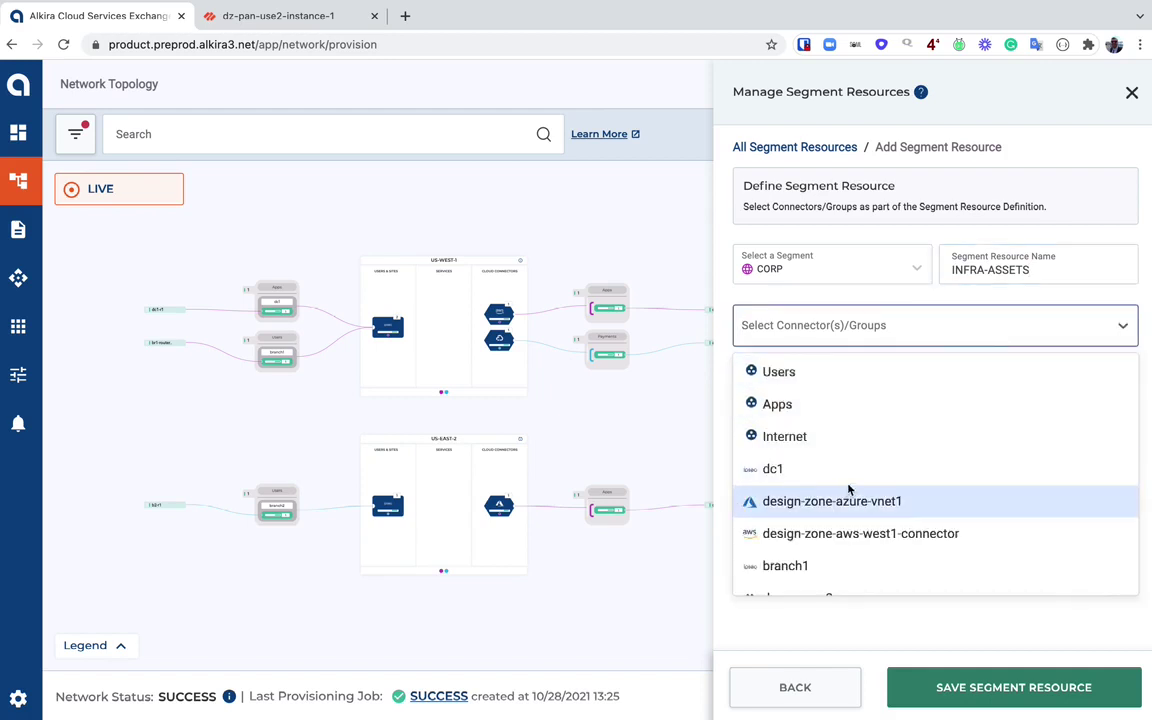
click(866, 372)
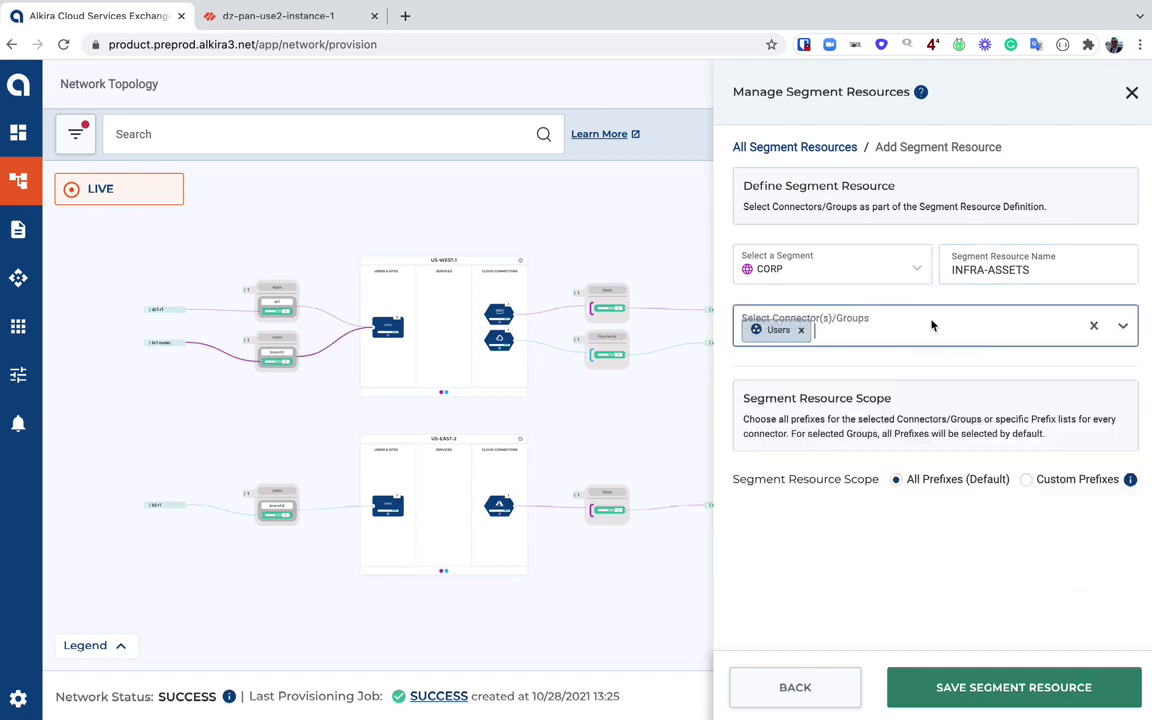
click(931, 325)
click(828, 468)
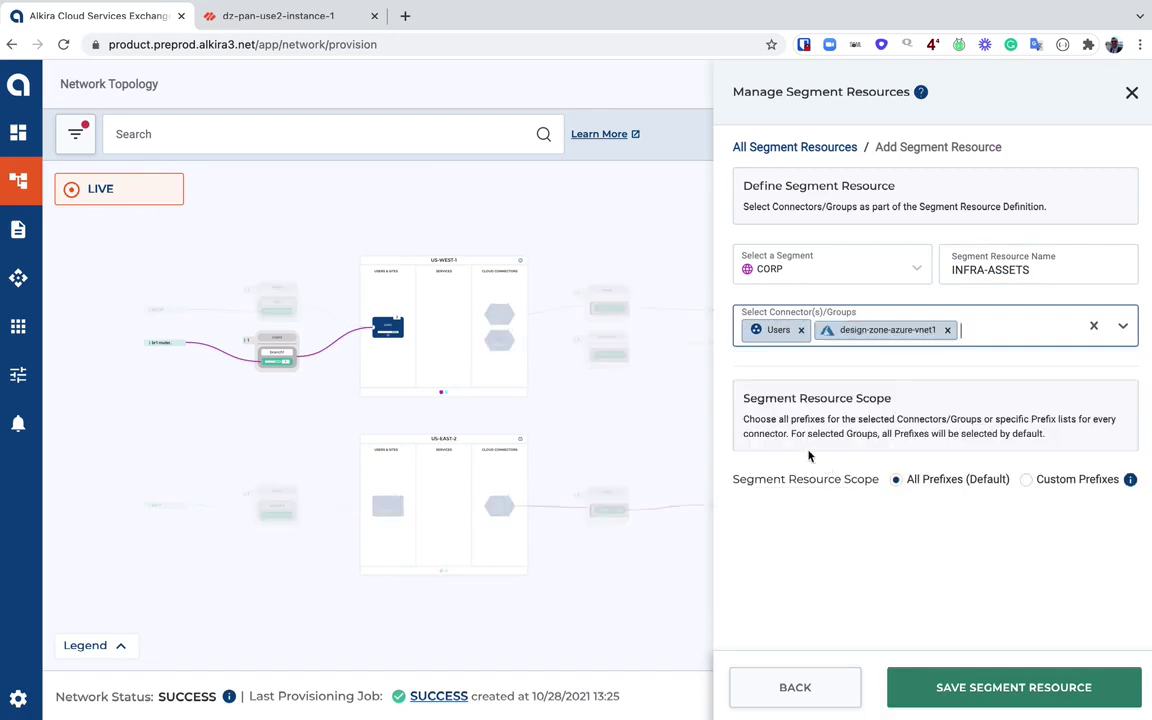
click(801, 330)
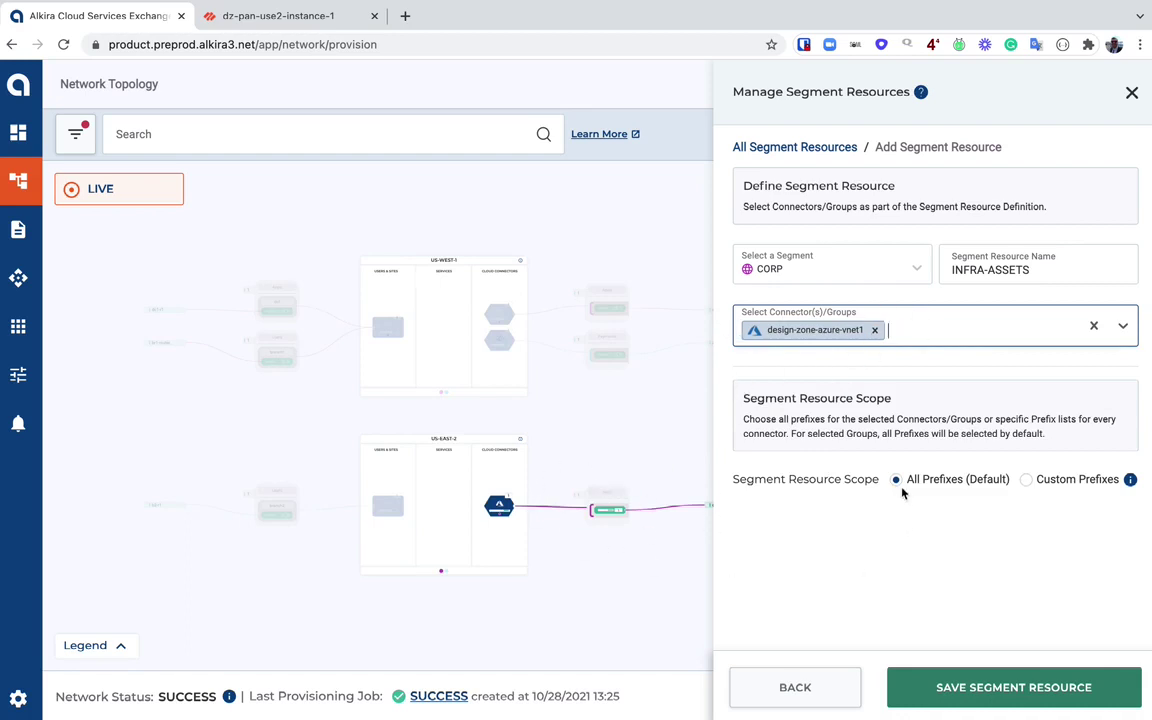
- Scope it to custom prefixes from CORP-Resource-Share-PREFIX and preview the list's 172.16.121.0/24
click(1026, 480)
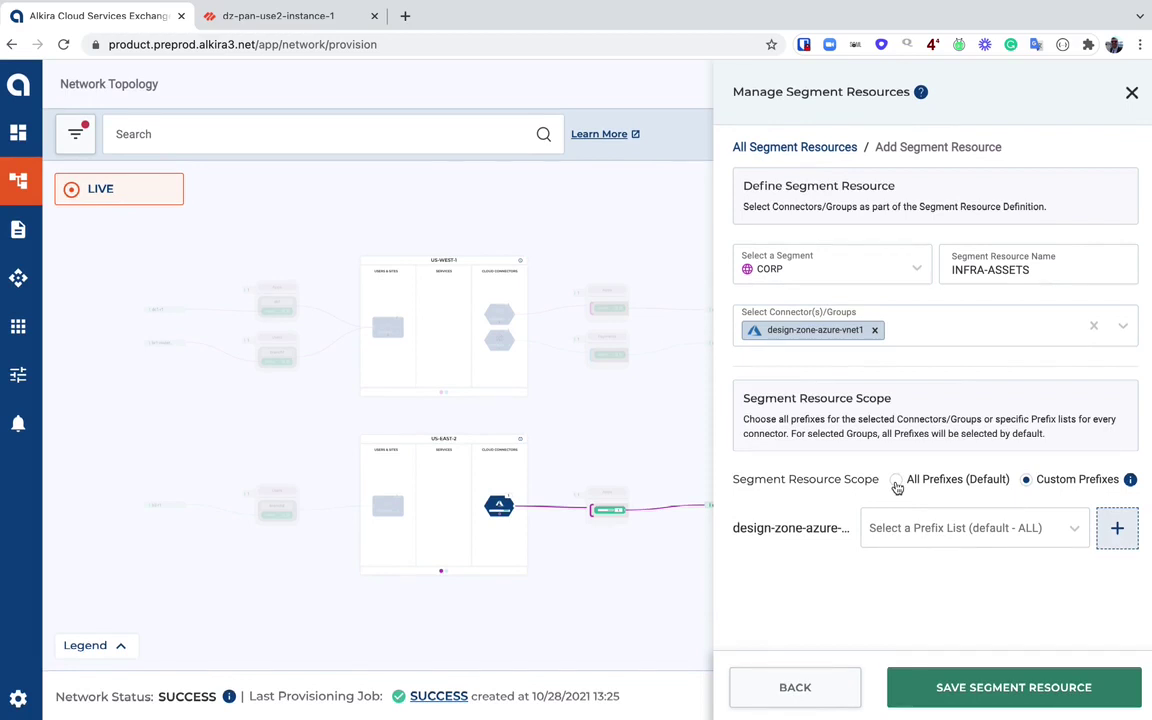
click(953, 538)
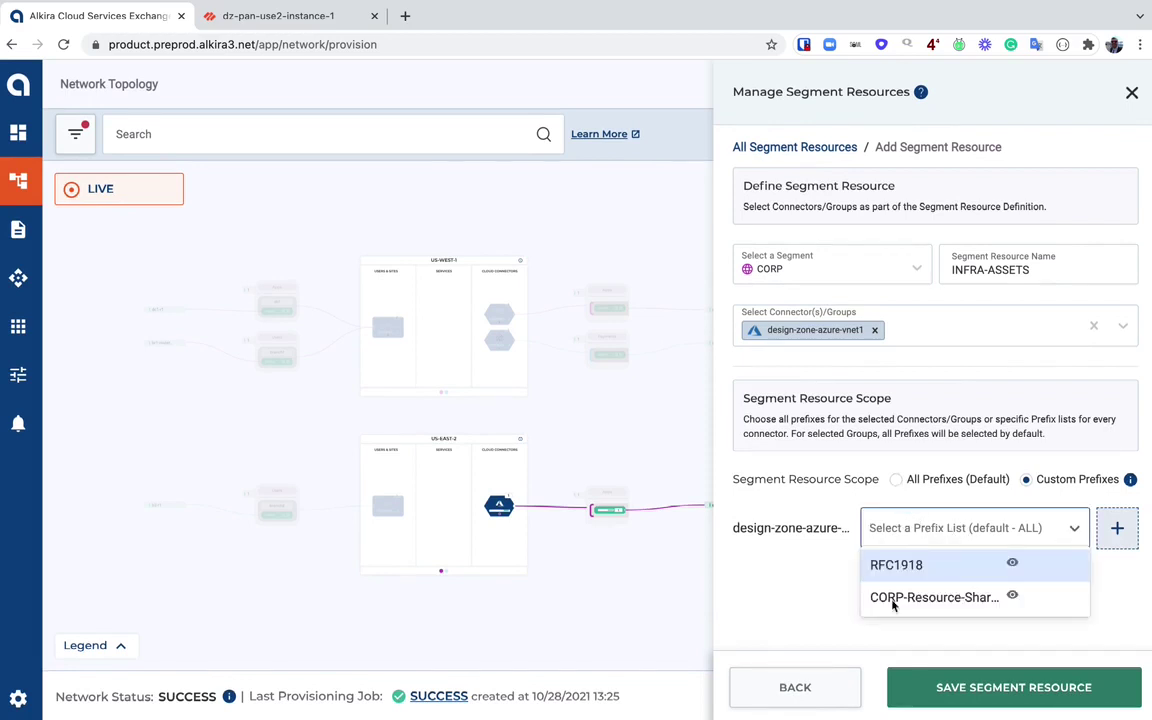
click(950, 600)
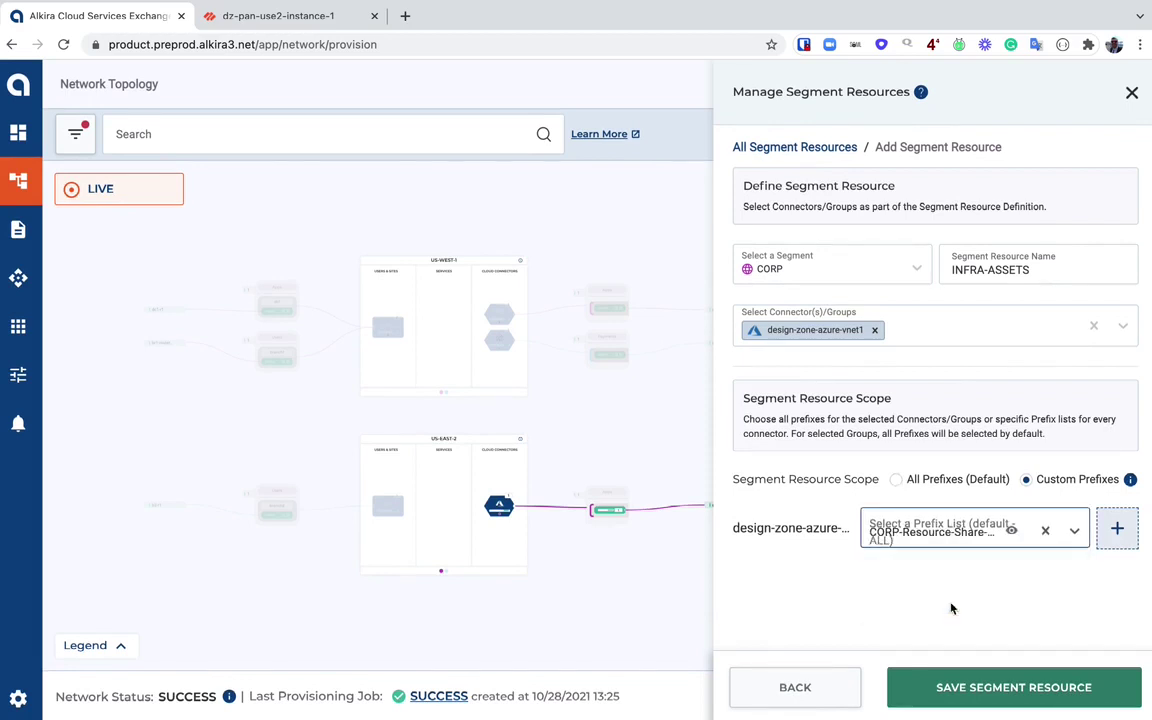
click(1013, 533)
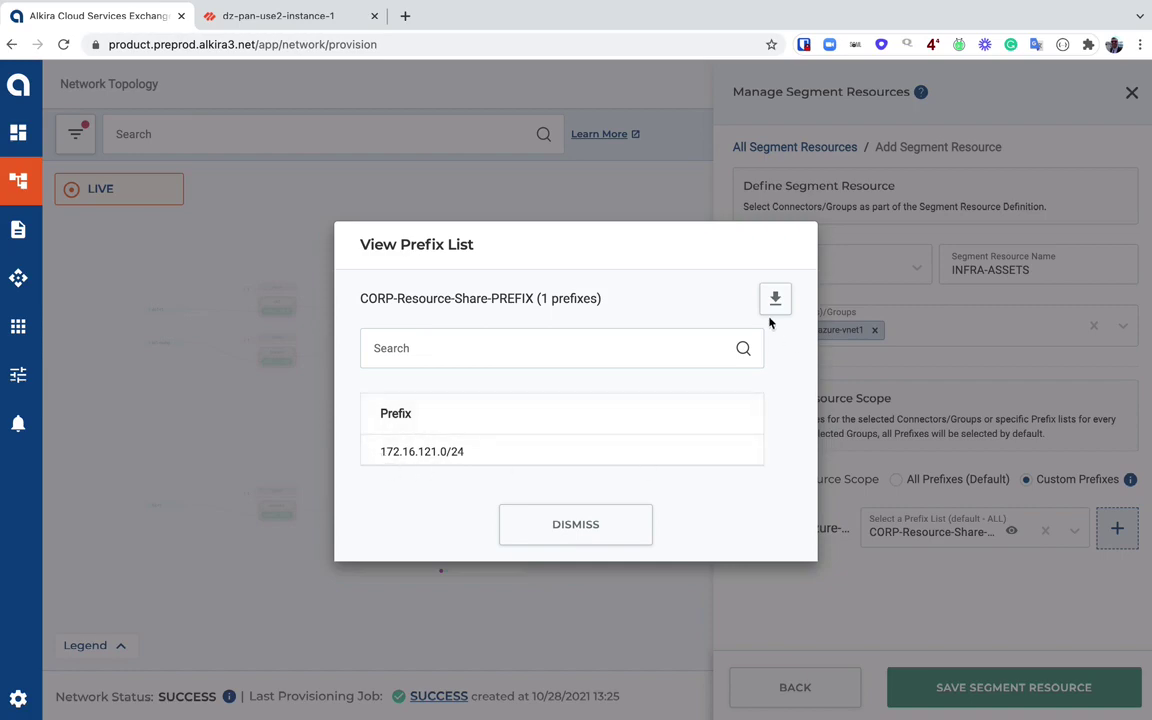
click(594, 525)
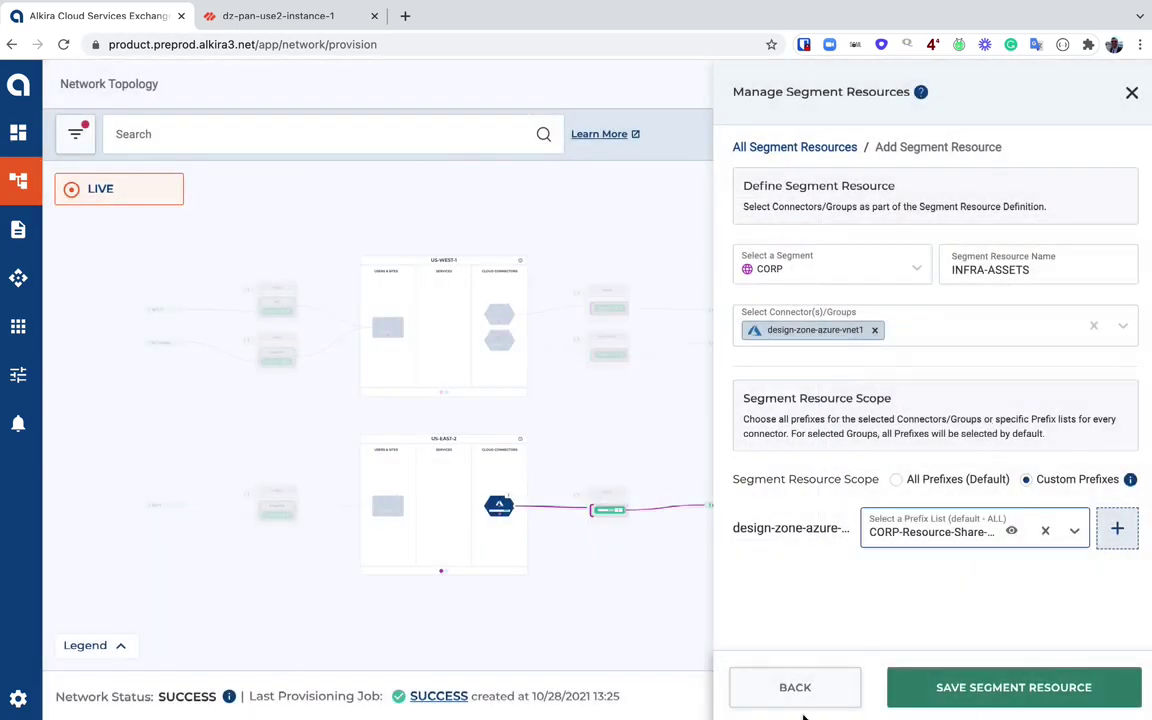
- Save the INFRA-ASSETS segment resource and start a new segment resource share
click(765, 699)
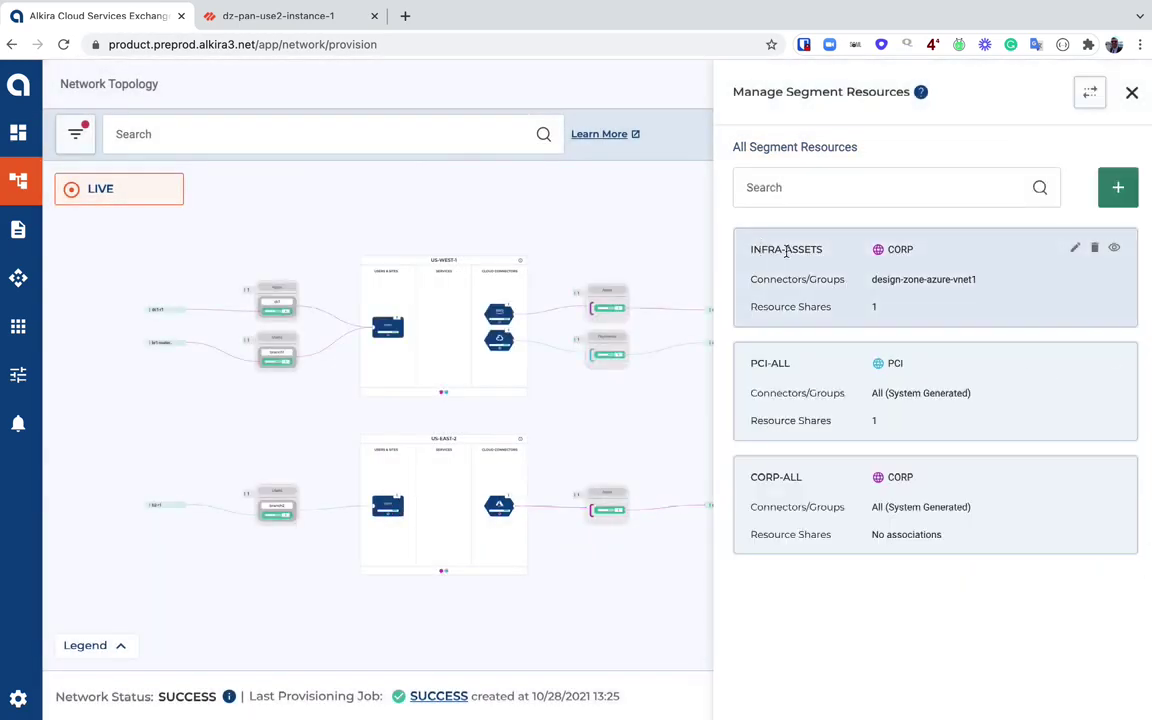
click(1131, 92)
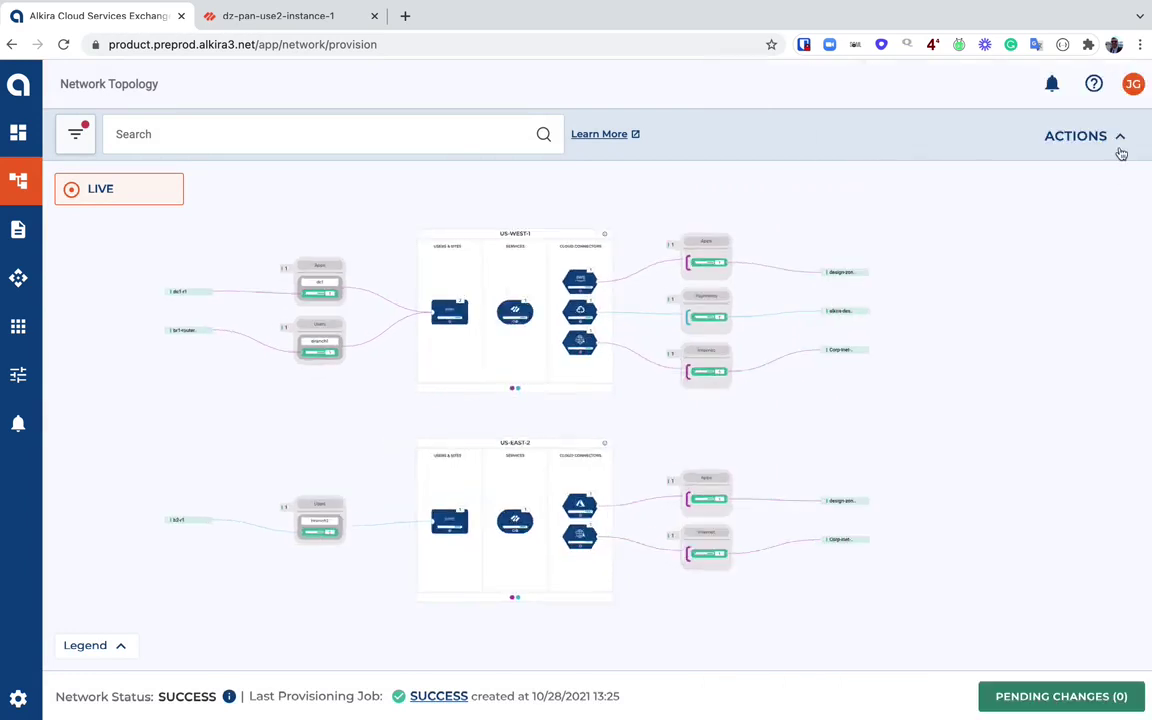
click(1121, 139)
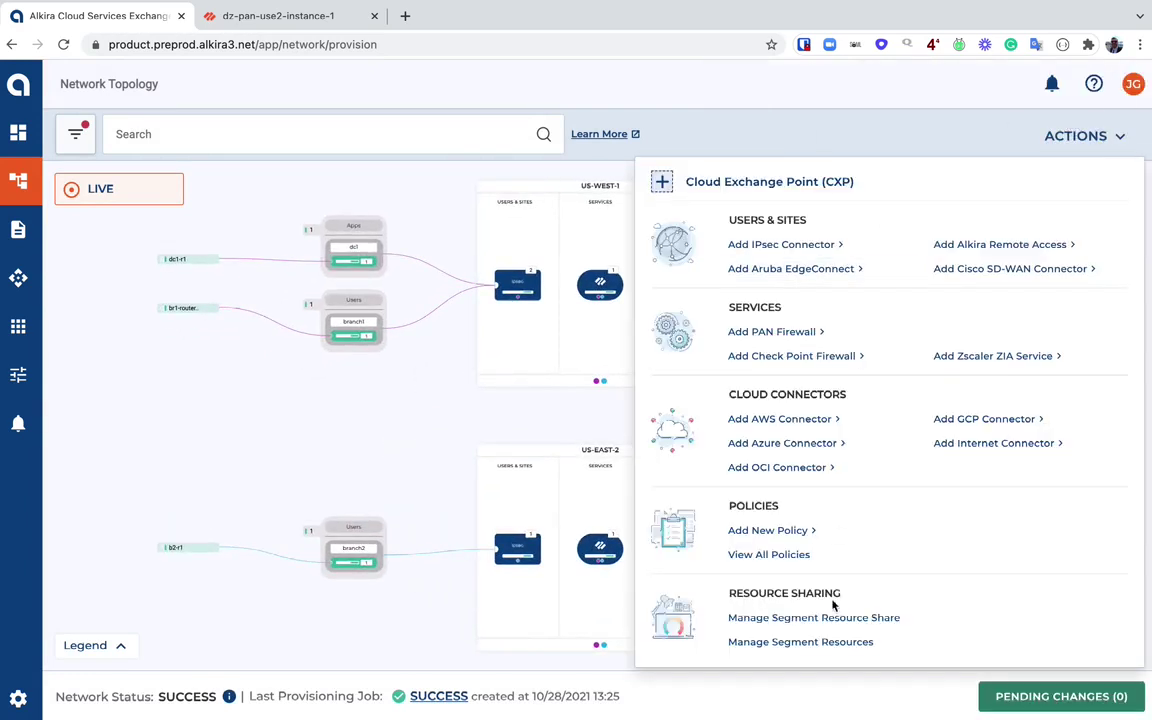
click(881, 619)
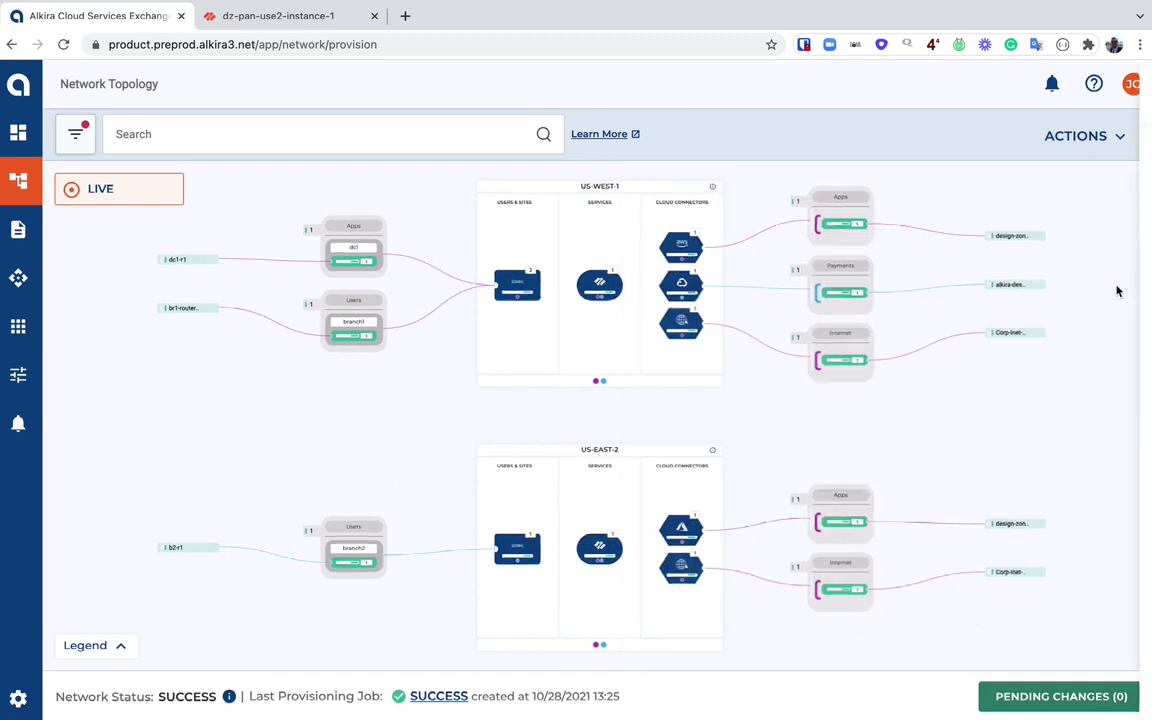
click(1118, 198)
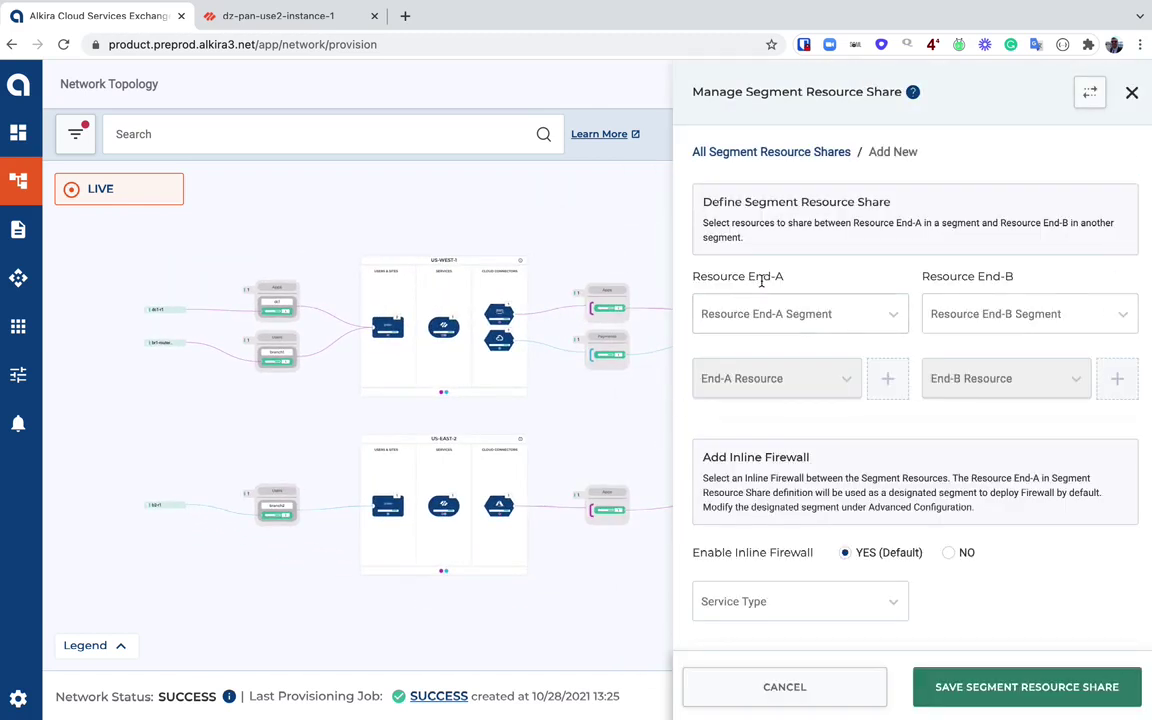
- Set End-A of the share to segment PCI with resource PCI-ALL
click(784, 320)
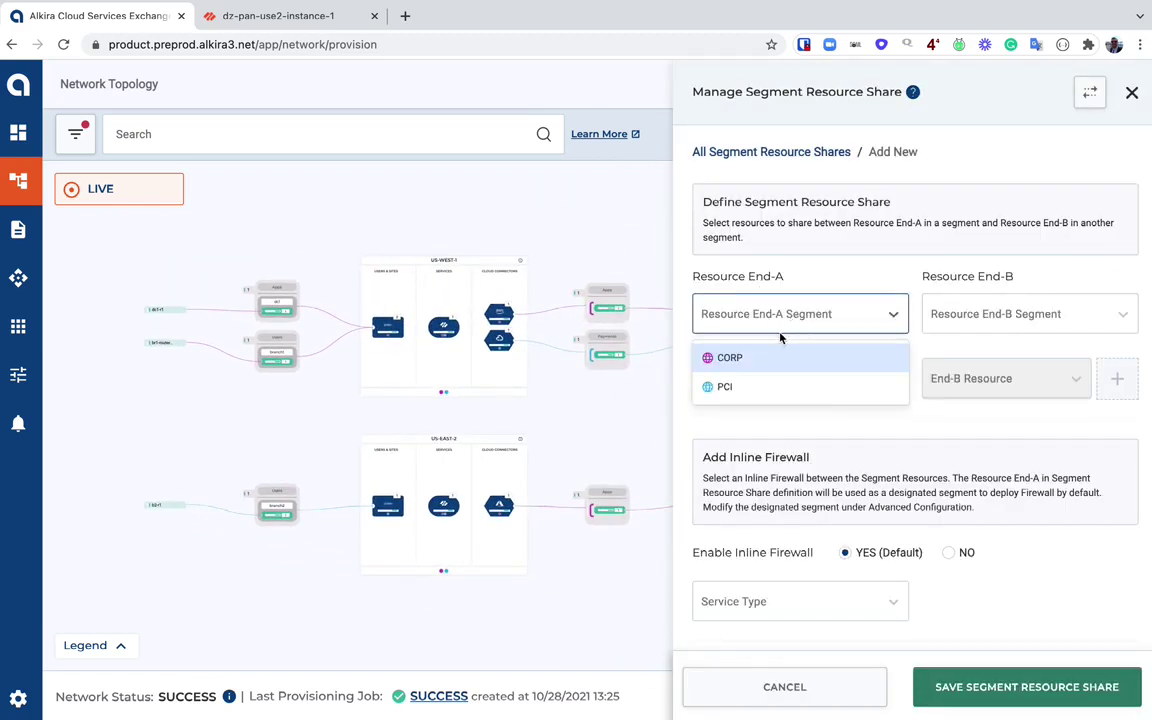
click(773, 388)
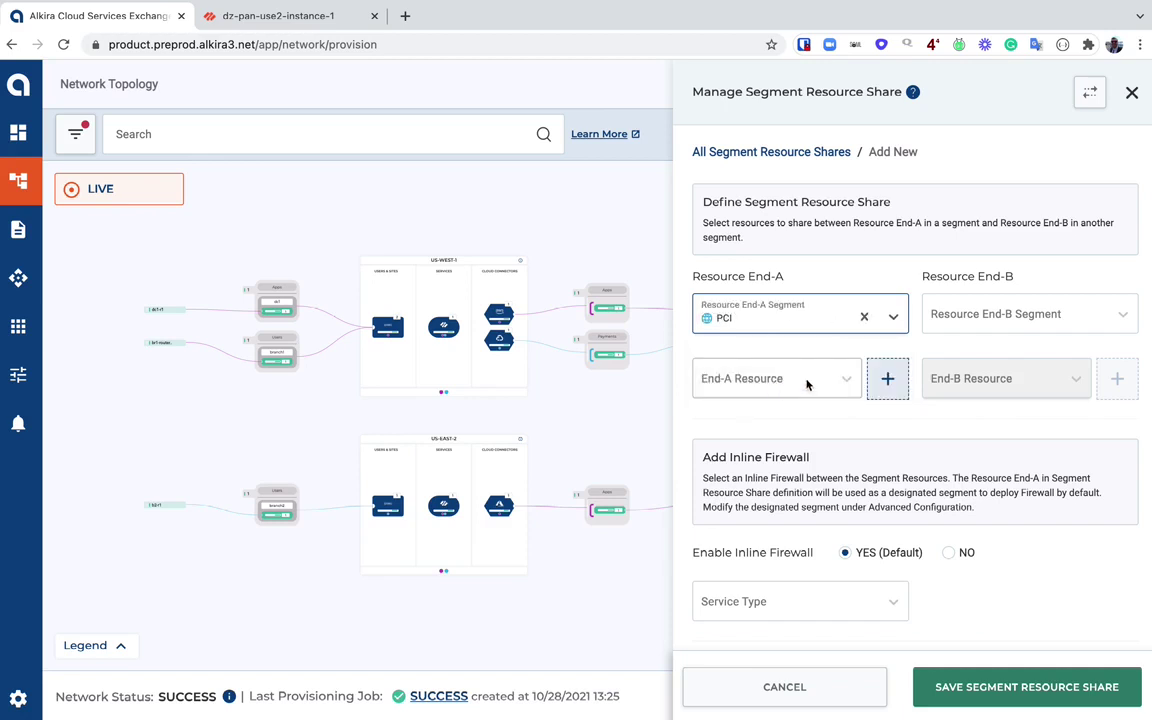
click(816, 325)
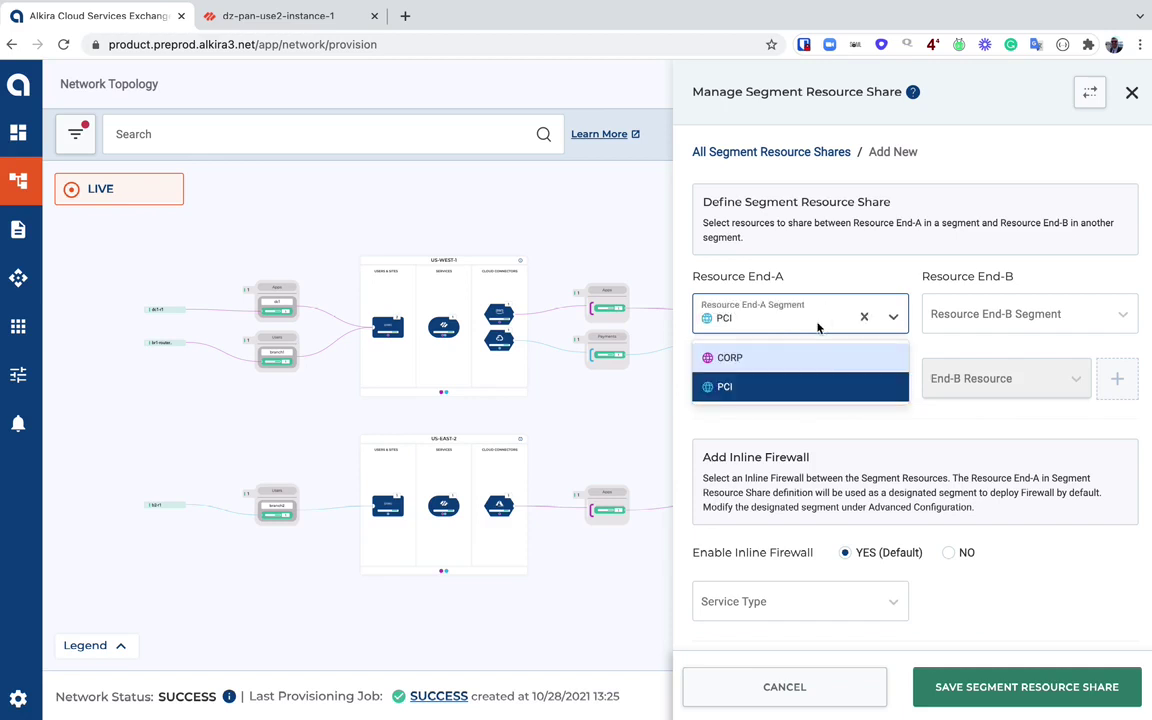
click(792, 388)
click(776, 378)
click(743, 425)
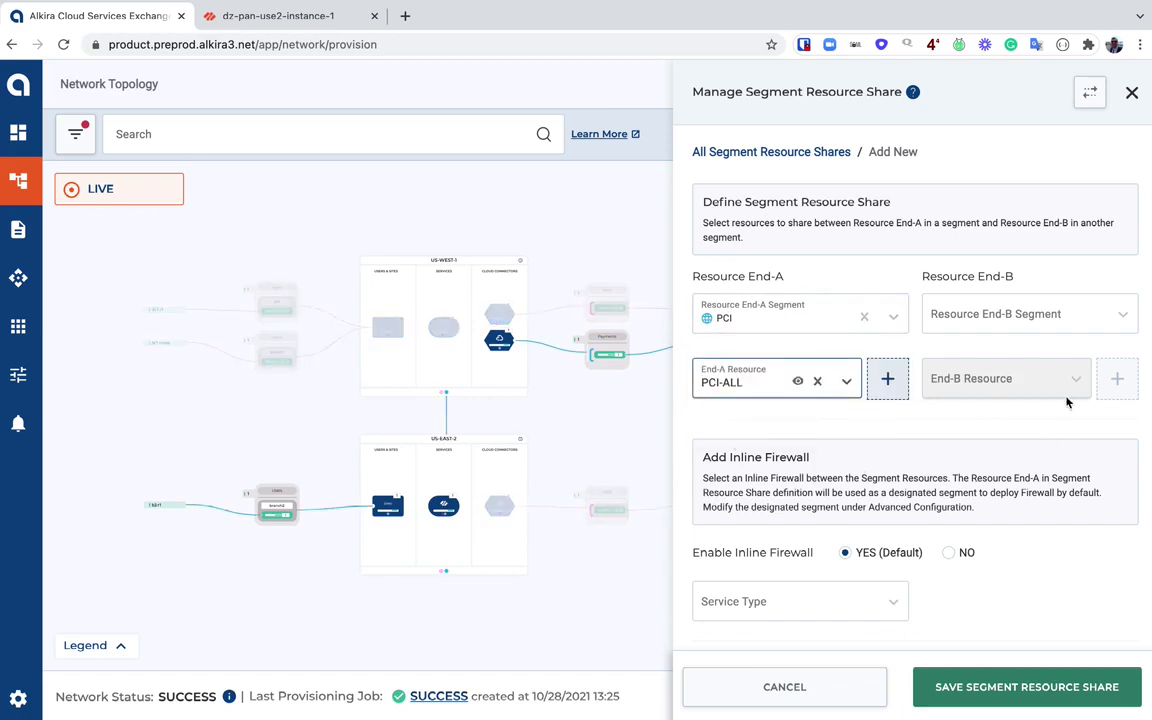
- Set End-B of the share to segment CORP with resource INFRA-ASSETS
click(965, 310)
click(960, 358)
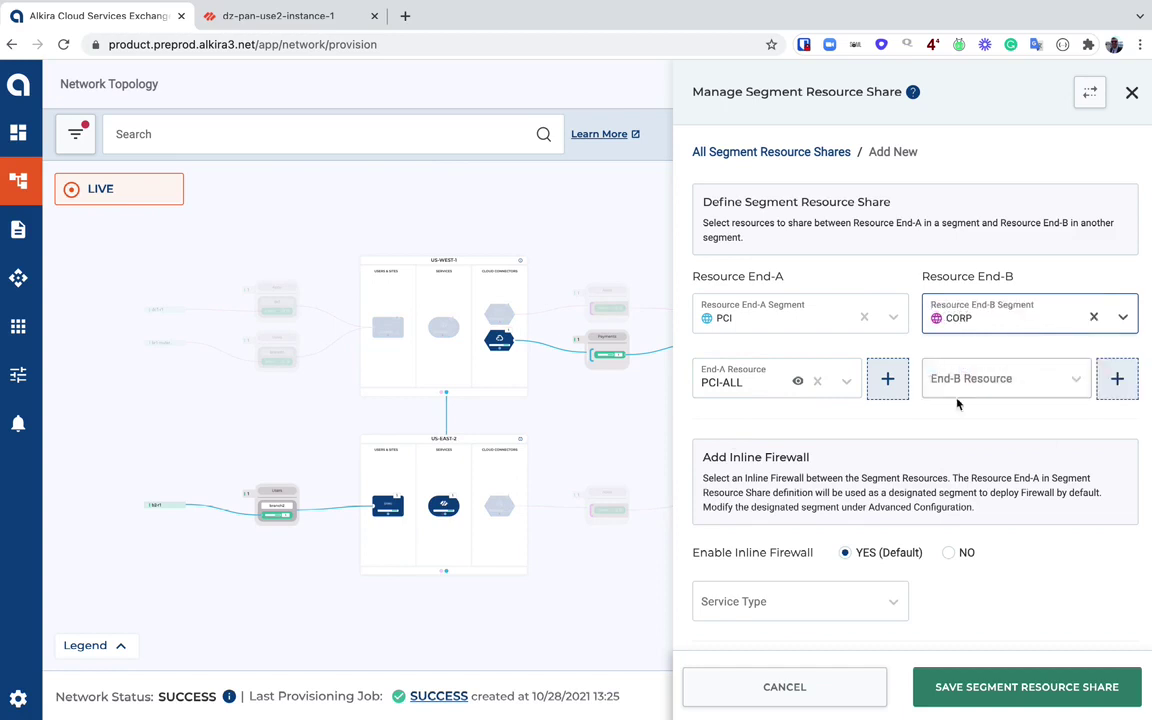
click(924, 388)
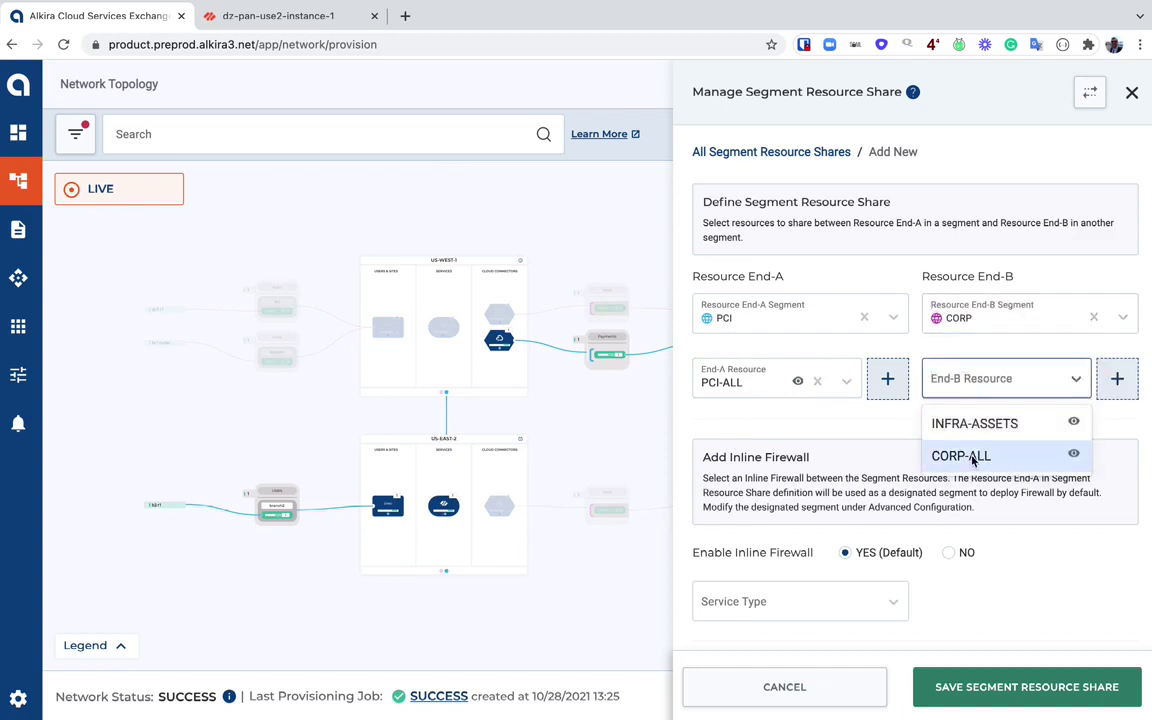
click(716, 383)
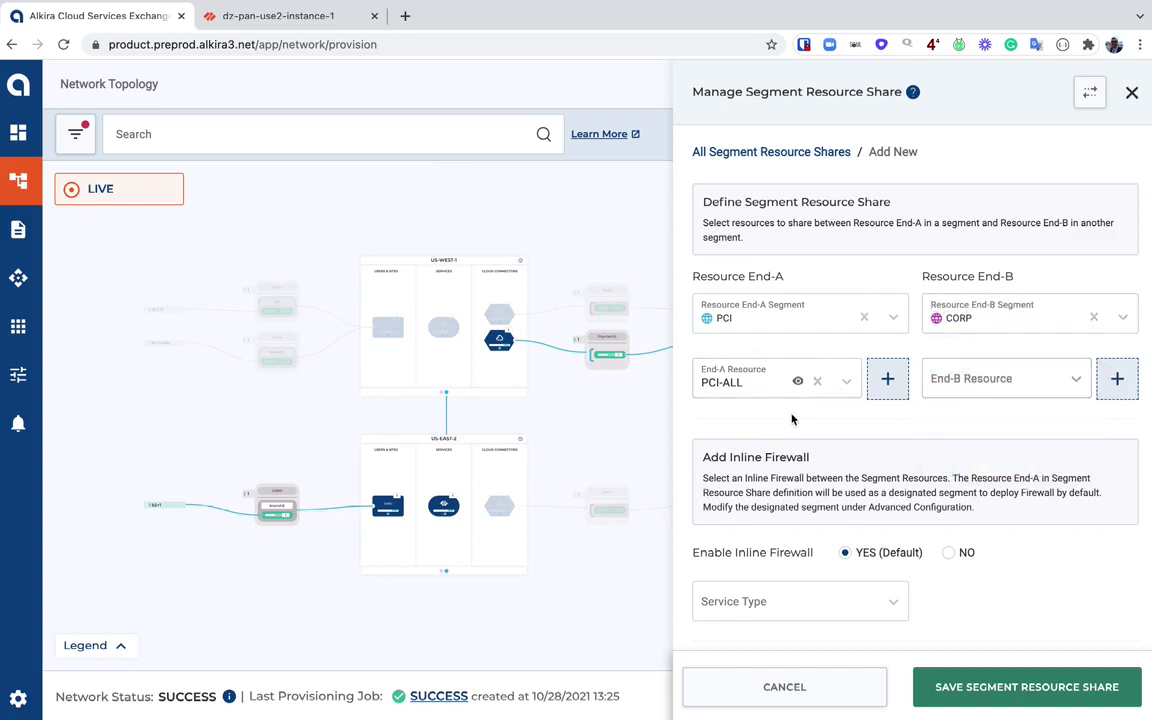
click(750, 390)
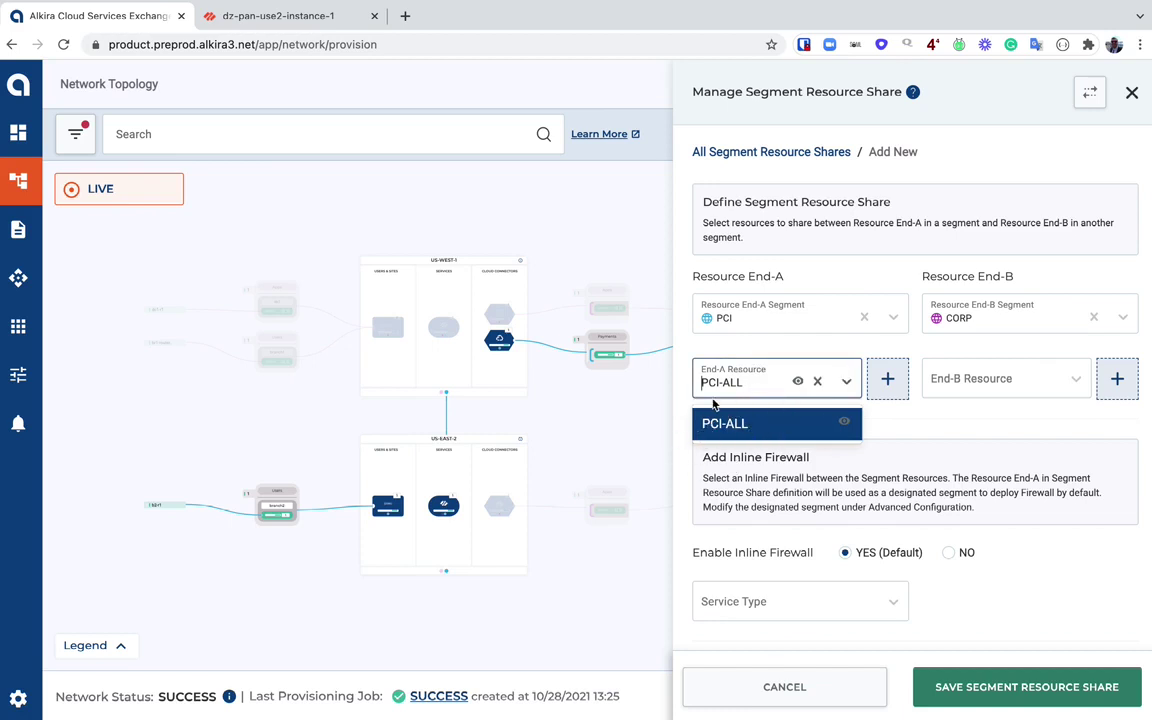
click(1013, 441)
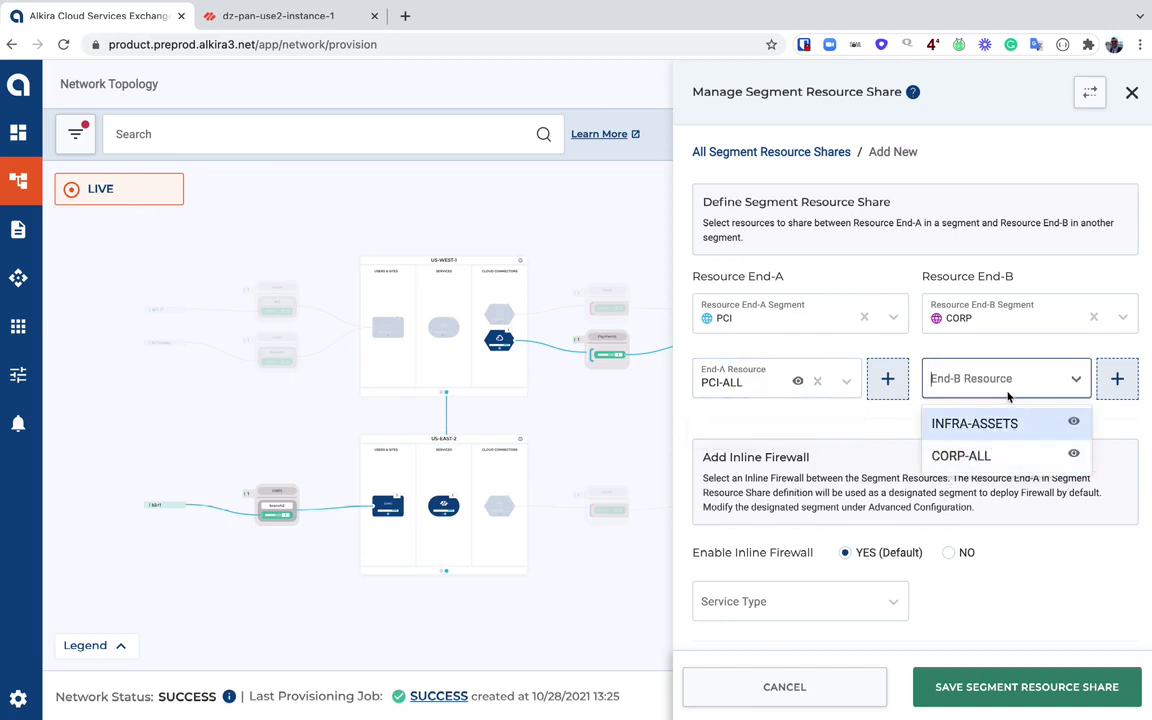
click(1068, 428)
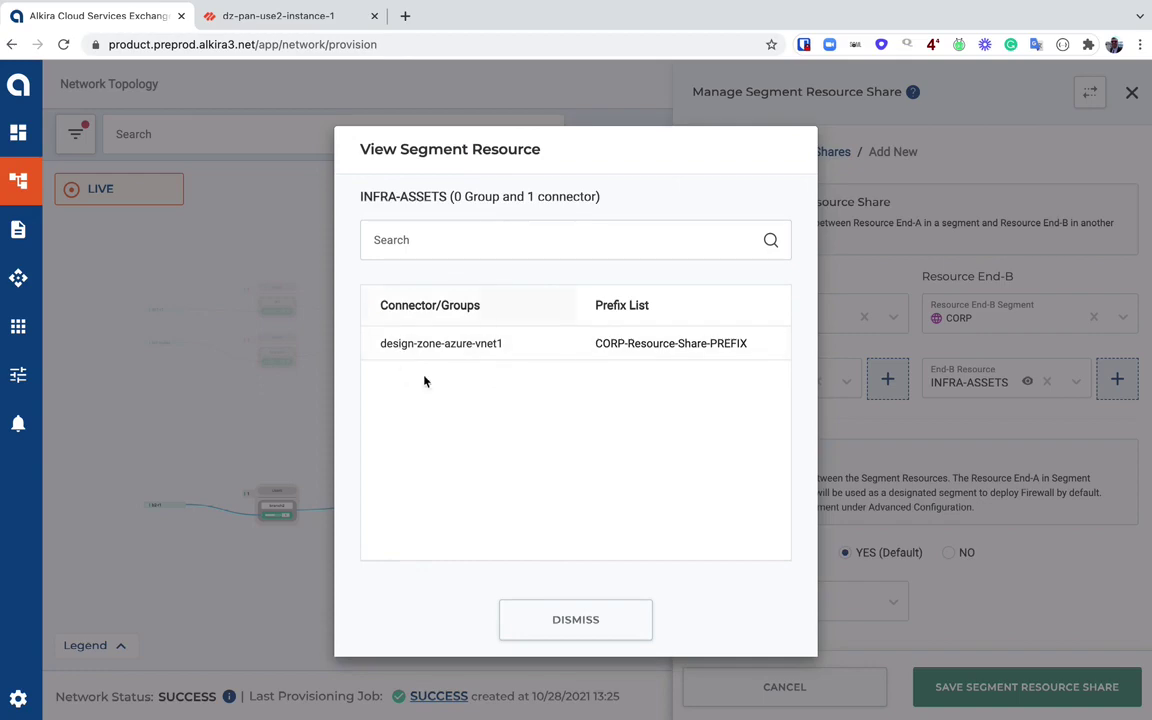
click(583, 619)
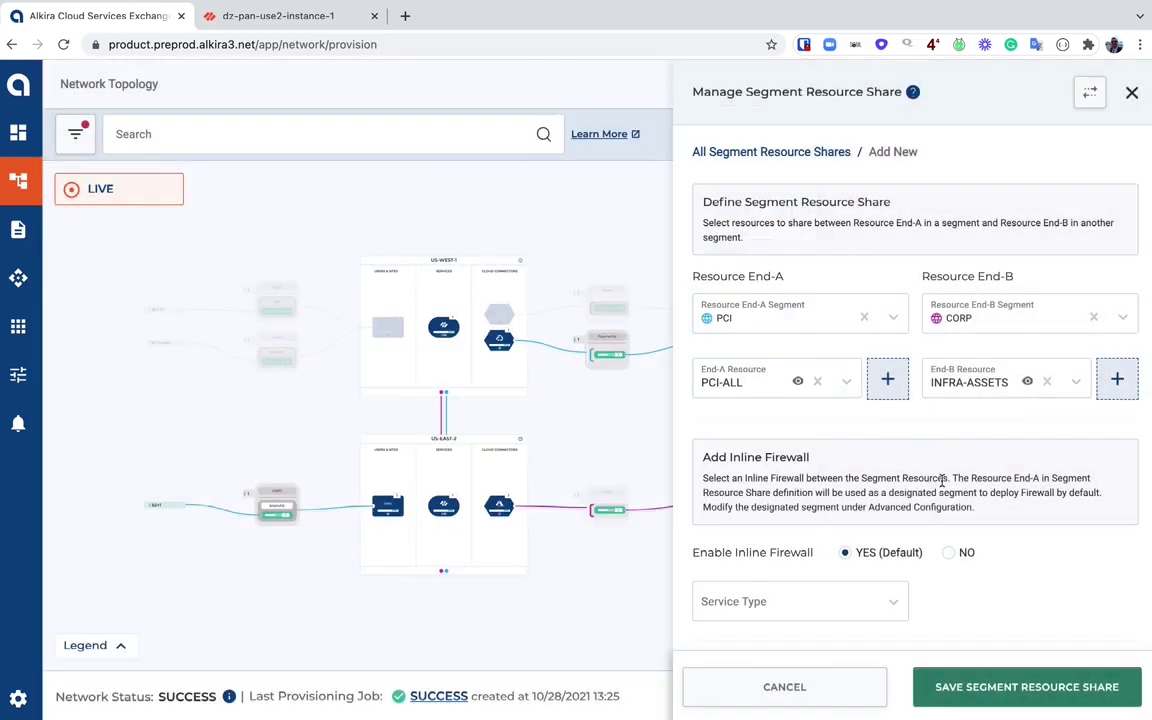
scroll(916, 485, down, 1)
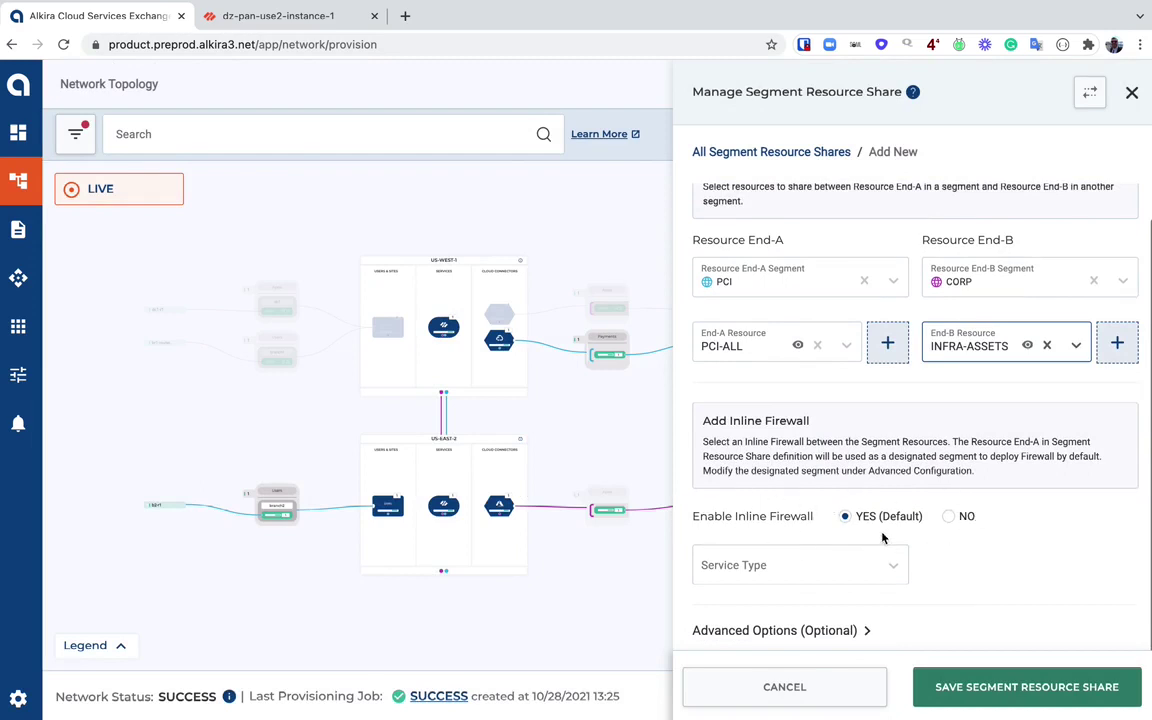
- Use PAN FW Service as the share's inline firewall, save it, and show its topology path
click(806, 568)
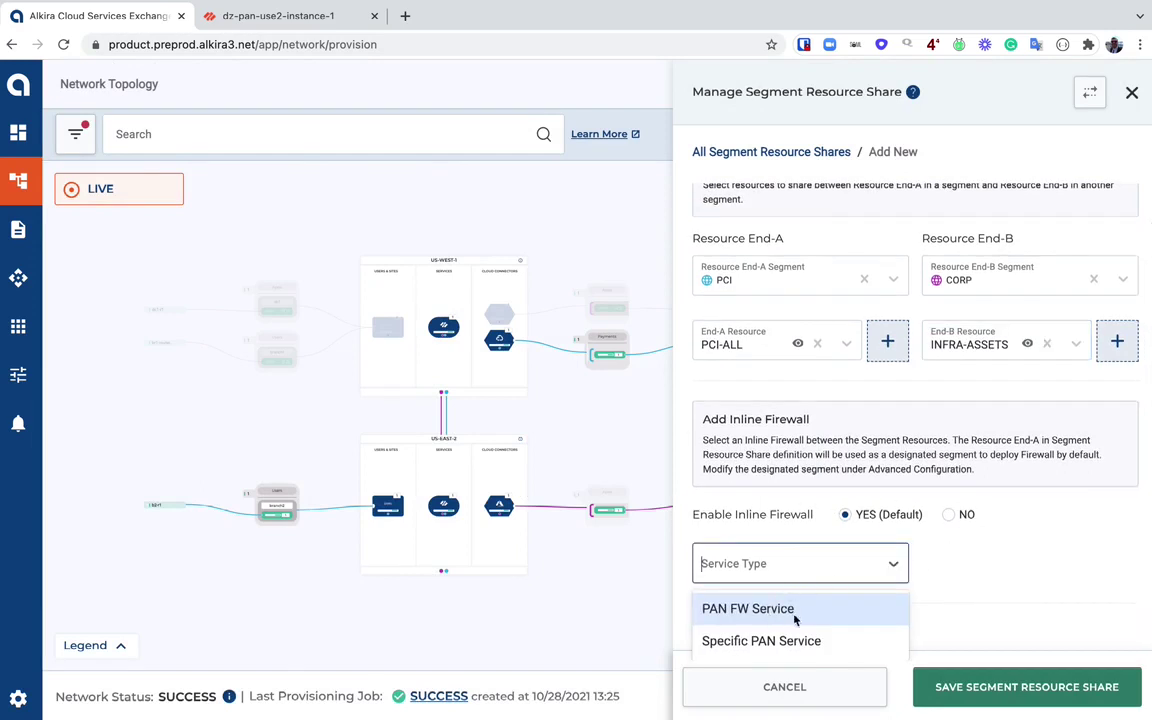
click(792, 612)
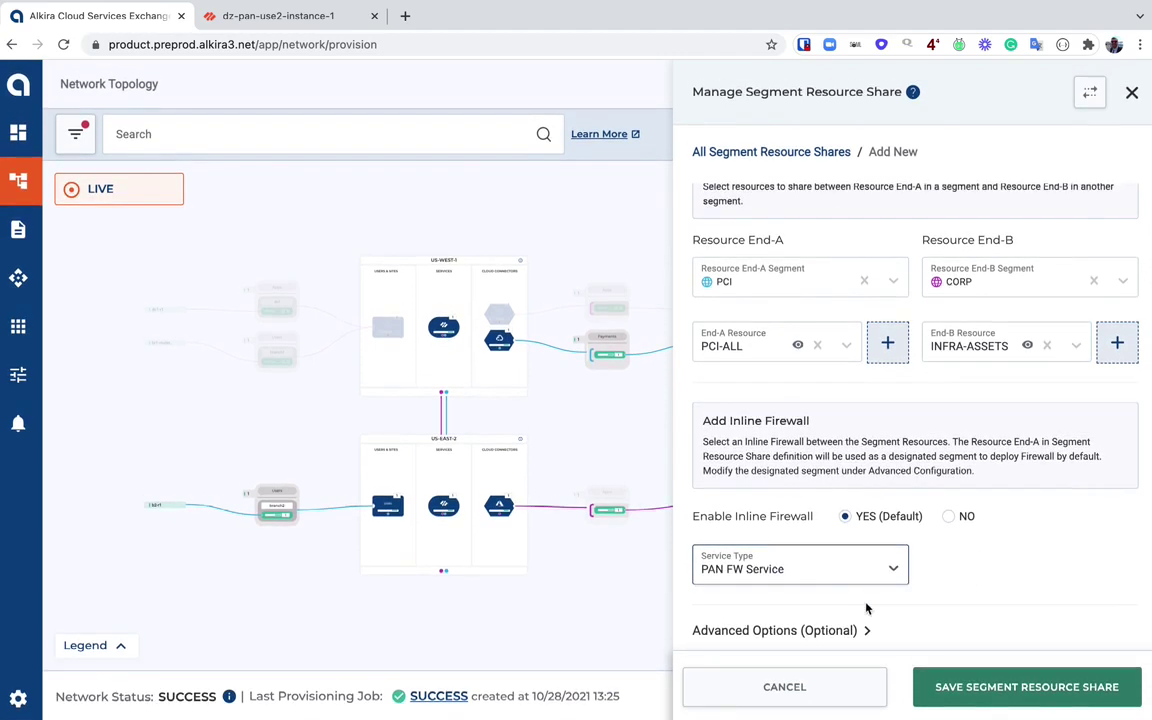
click(800, 629)
scroll(955, 583, down, 3)
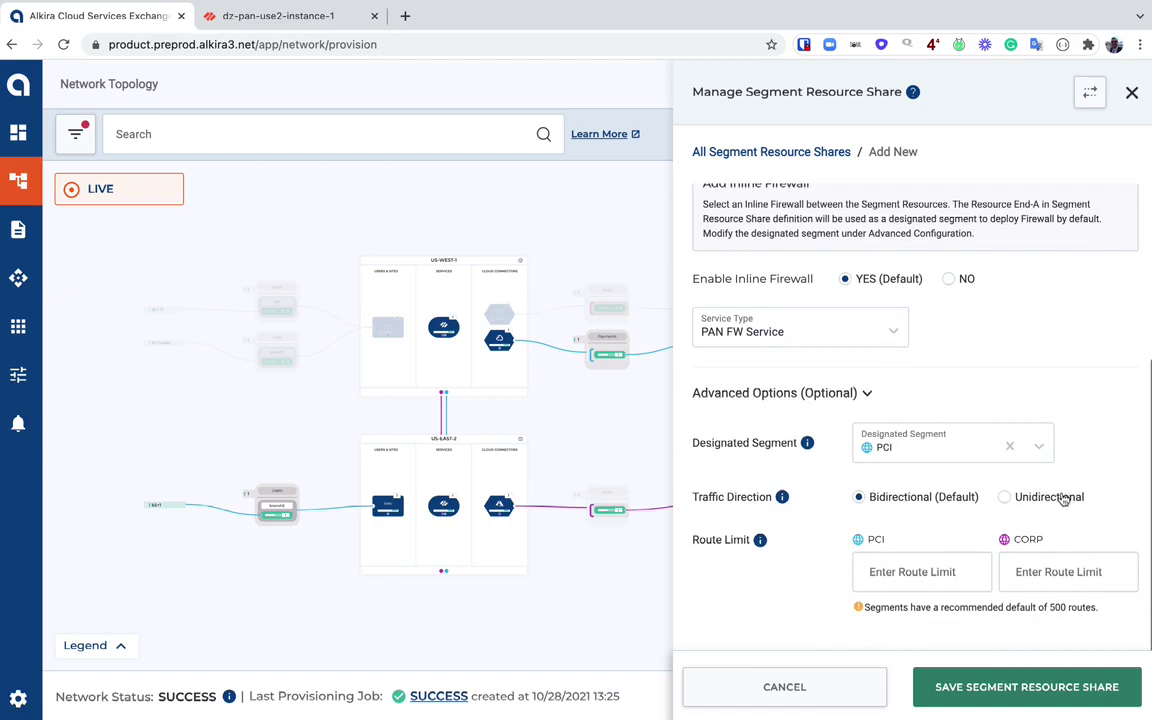
click(801, 689)
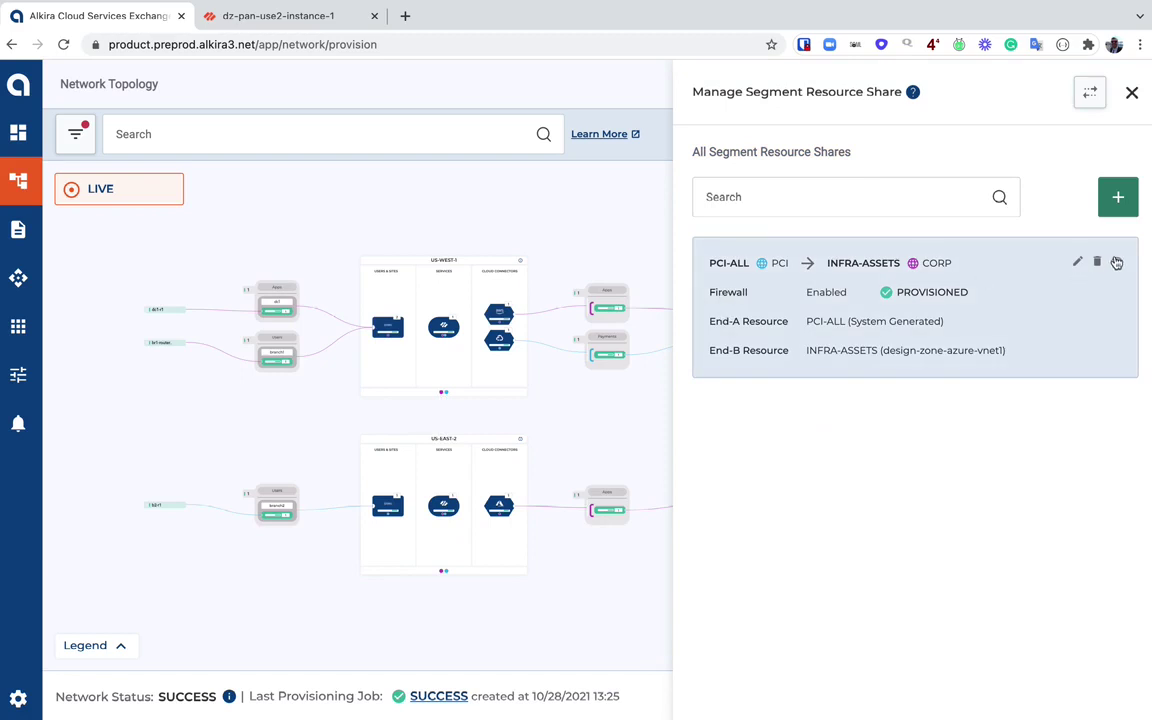
click(1116, 261)
drag(549, 425, 491, 432)
- Open Received Routes and filter them to the PCI segment
click(1131, 92)
click(1097, 136)
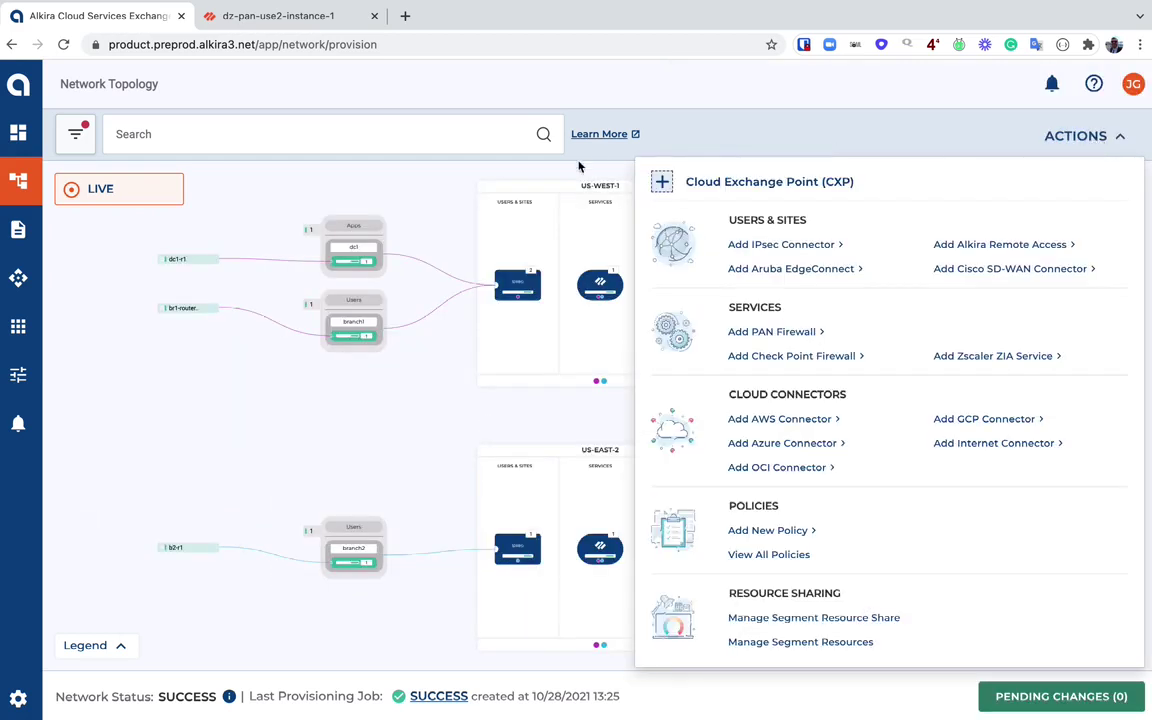
click(21, 140)
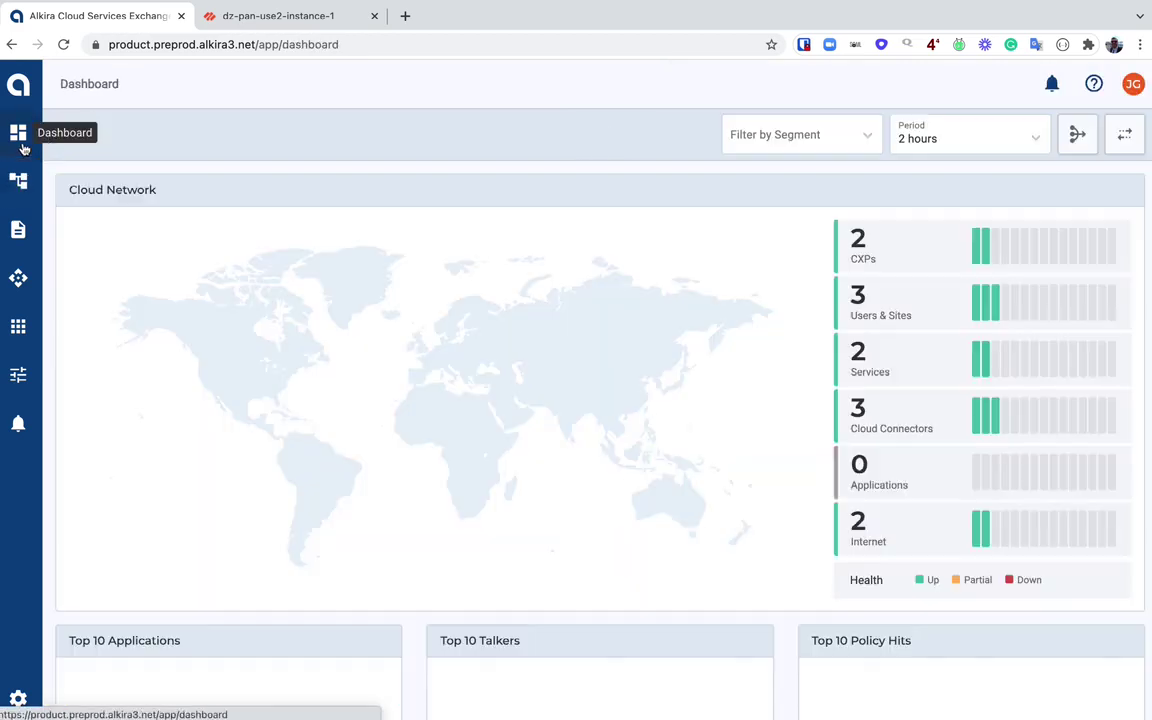
click(1079, 139)
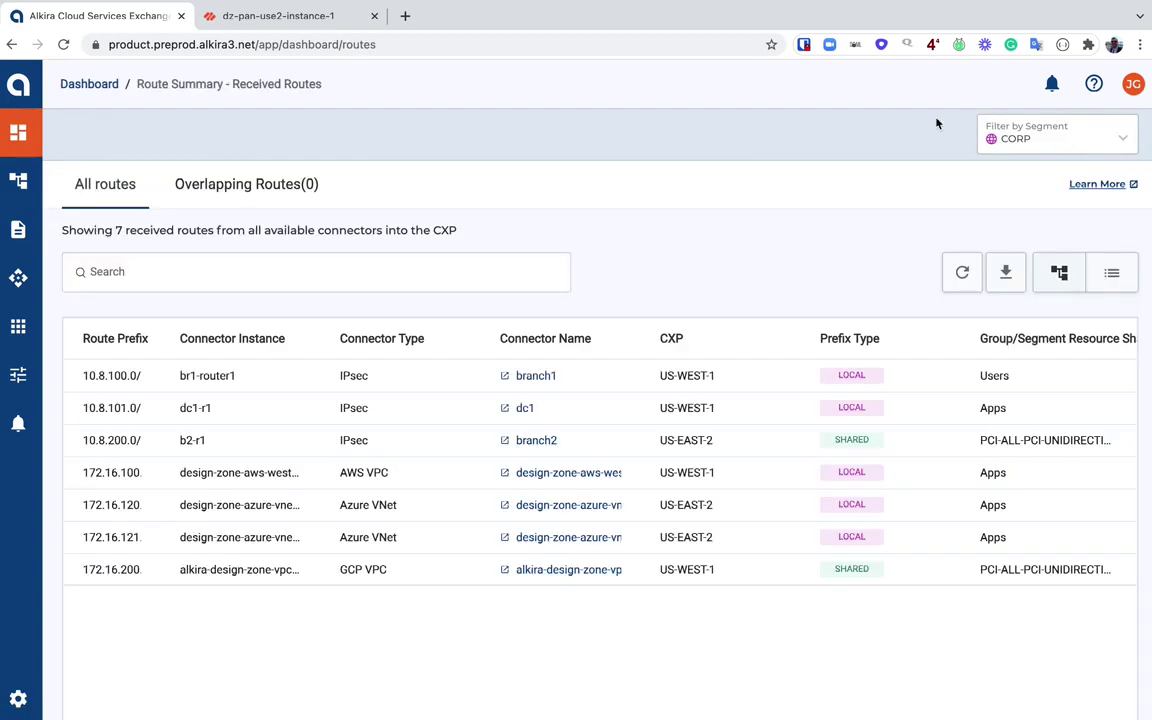
click(1005, 145)
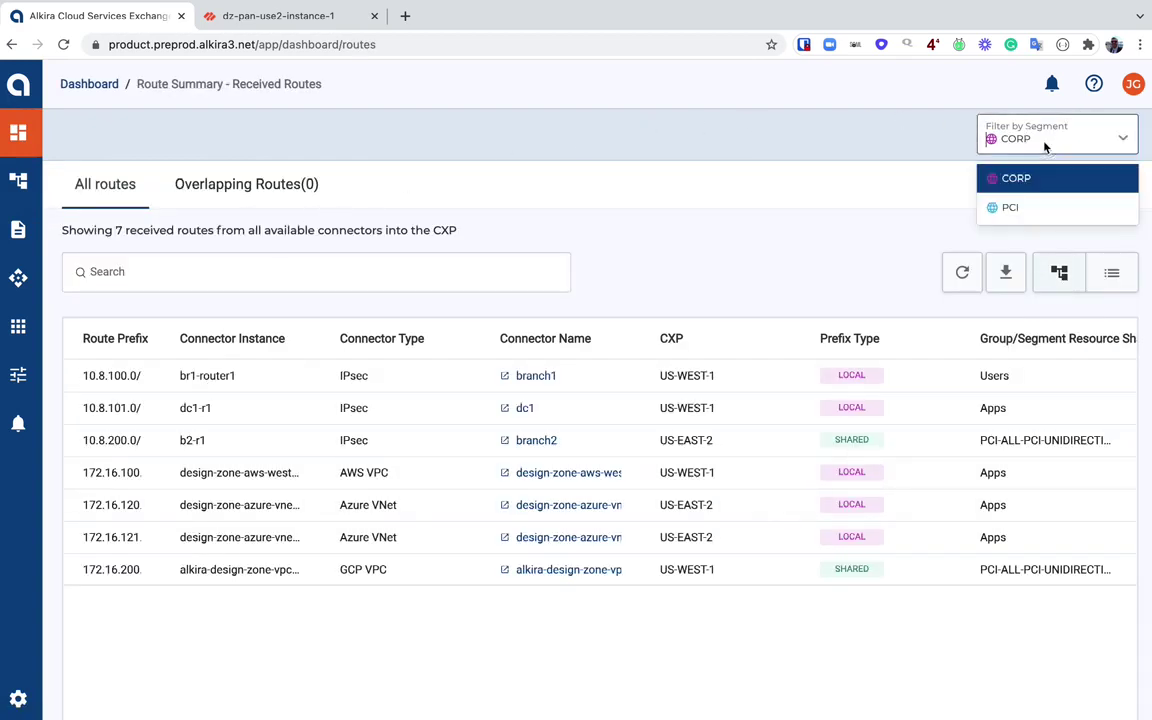
click(1003, 208)
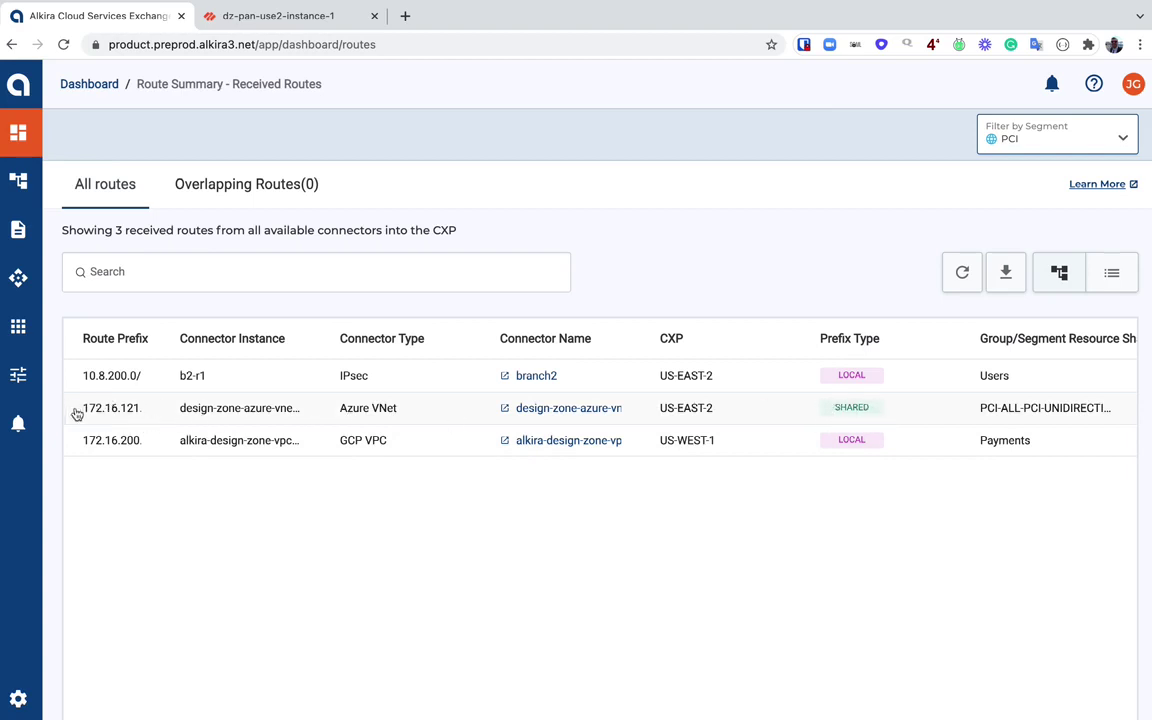
- Widen the Route Prefix column, then switch the filter back to CORP's 7 routes
drag(163, 343, 208, 337)
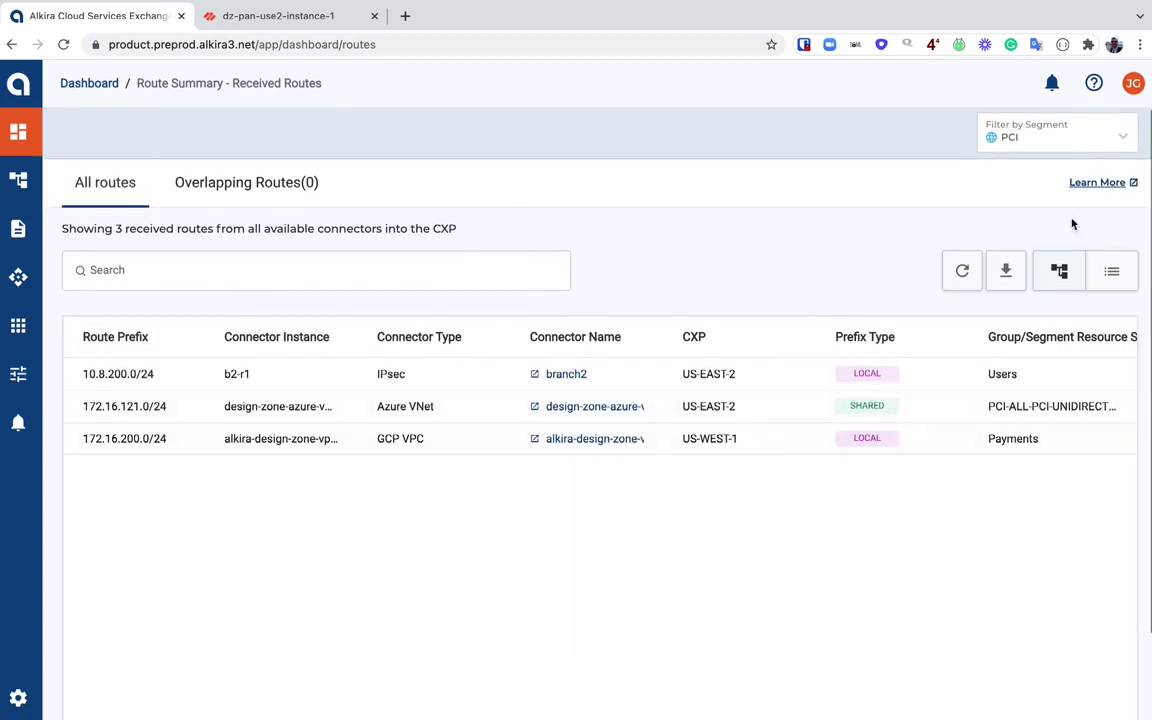
click(1040, 135)
click(998, 178)
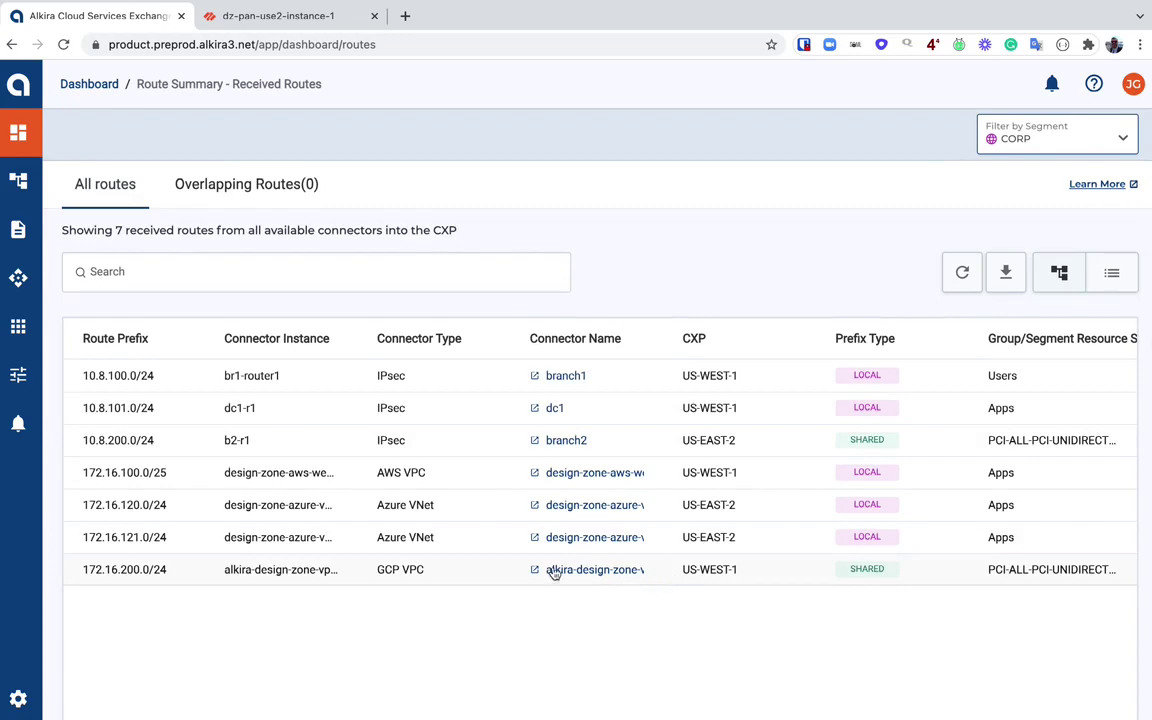
- Open PCI-ALL-INFRA-ASSETS-policy's details: ALLOW from PCI-ALL-Group to INFRA-ASSETS via SERVICE: PAN
click(18, 181)
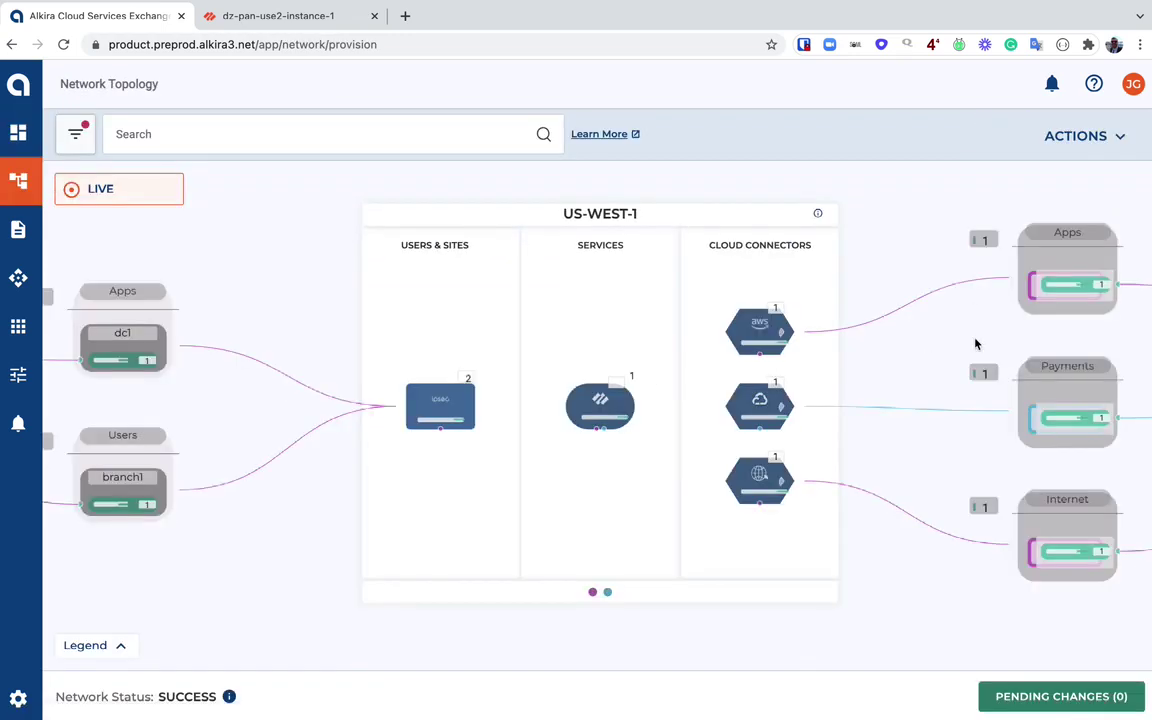
click(1078, 136)
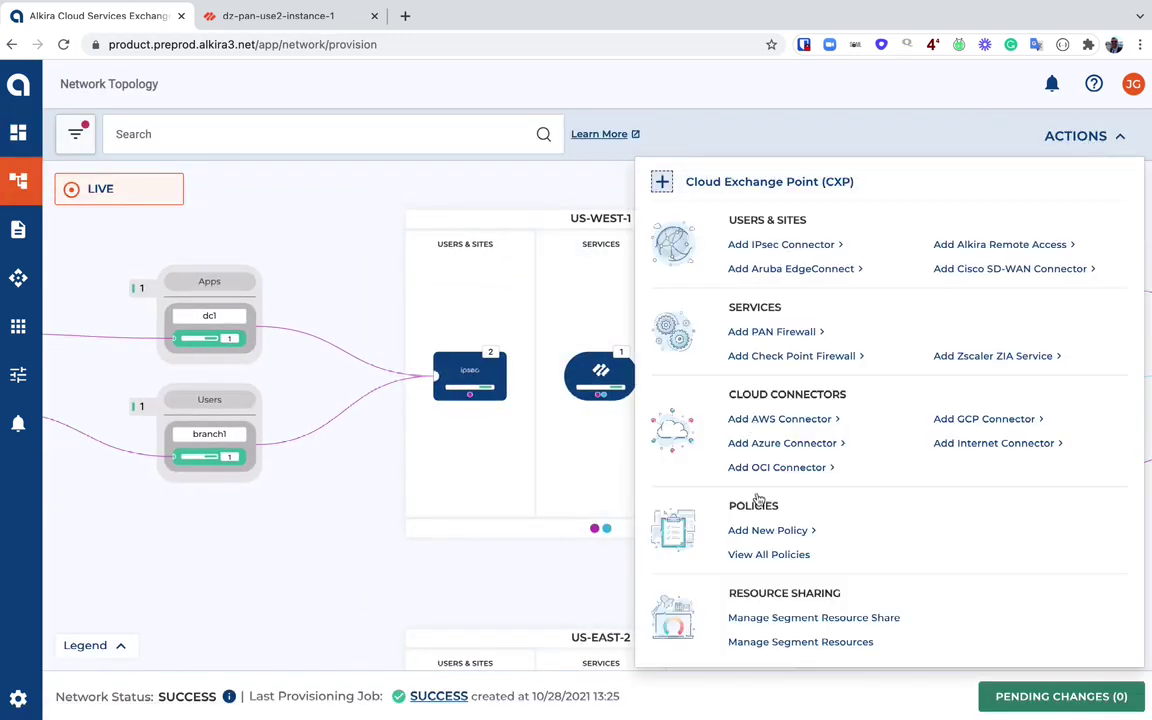
click(800, 556)
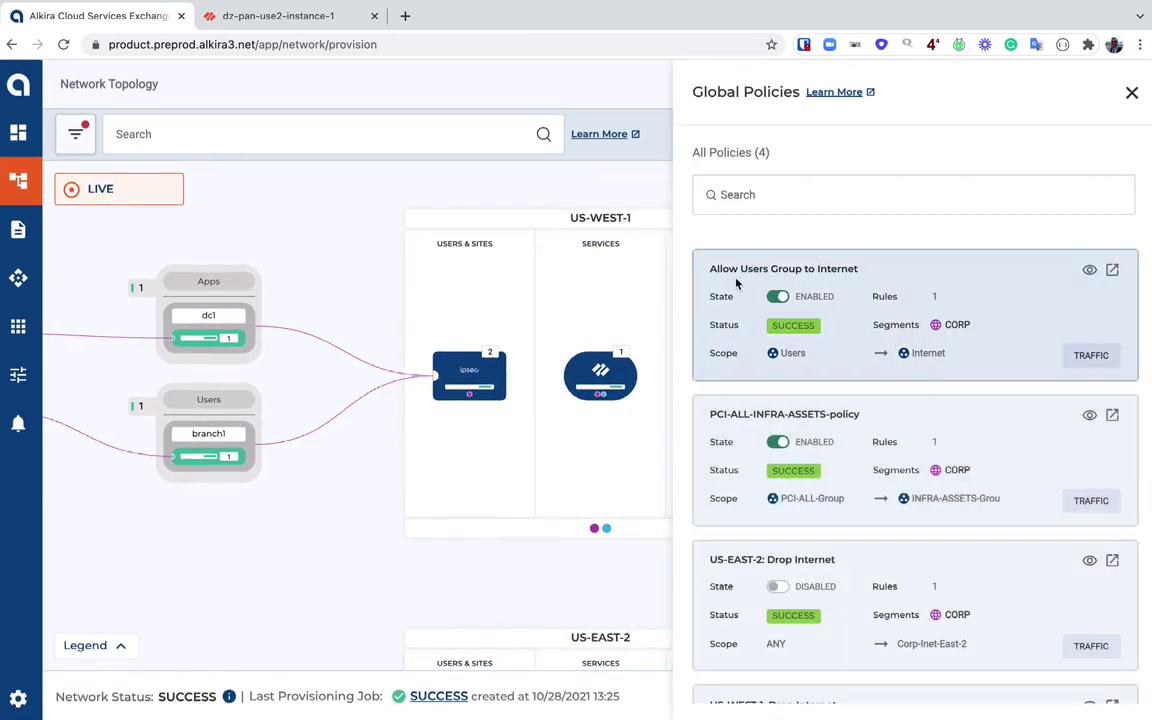
scroll(960, 400, down, 1)
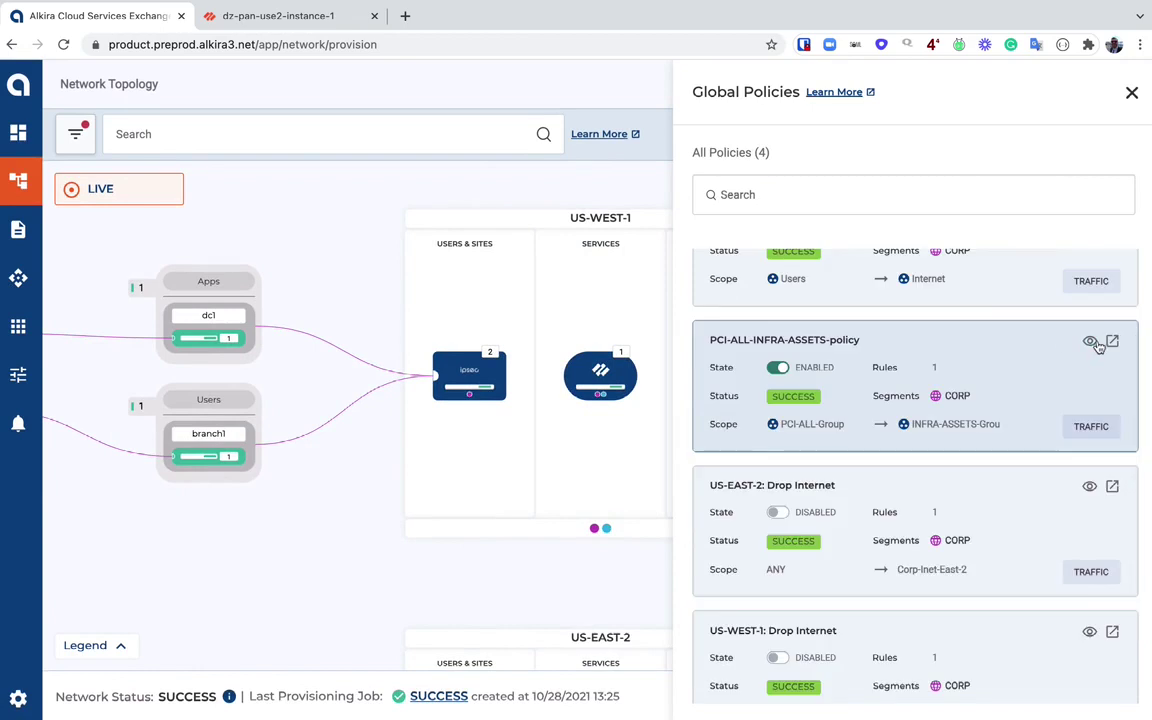
click(1092, 342)
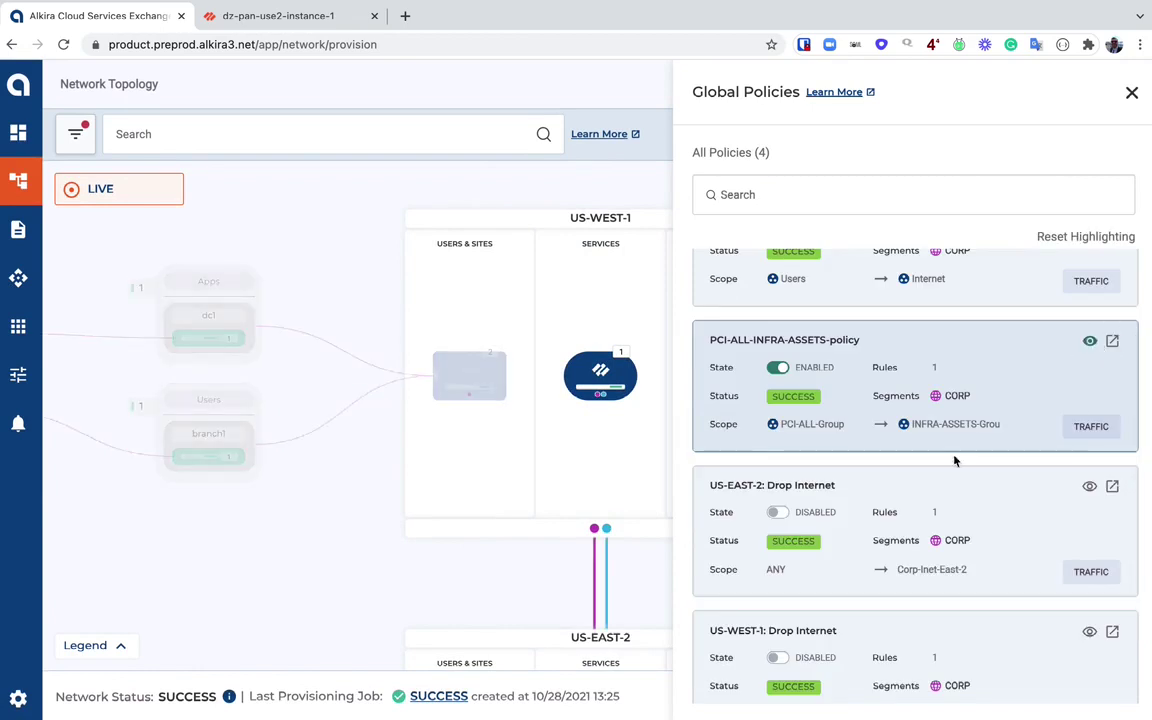
click(471, 474)
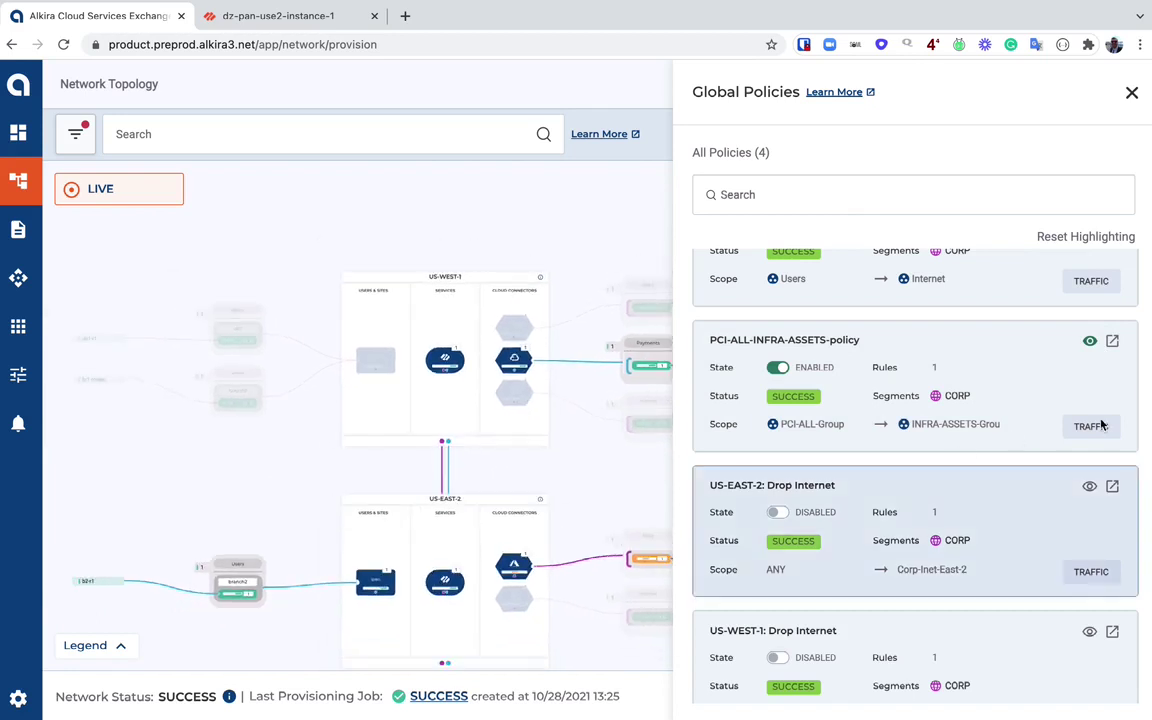
click(1112, 342)
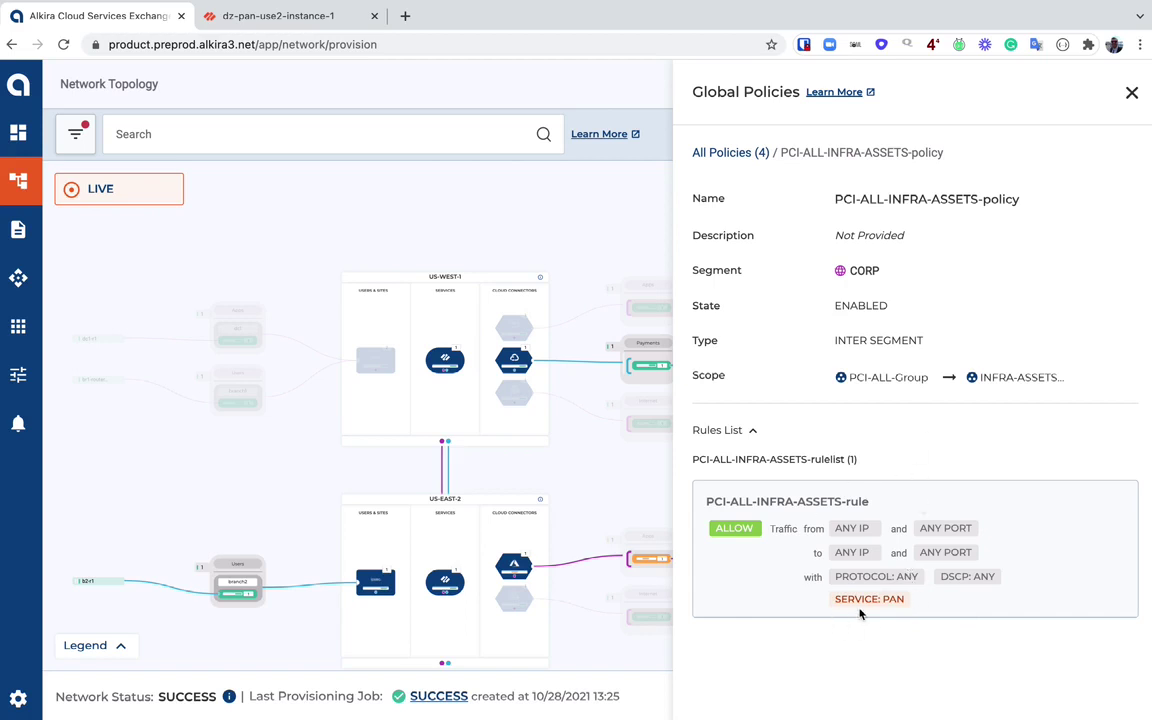
- Check the PA-VM Security rules' Action column (web allowed, ping denied), then return to Alkira
click(286, 18)
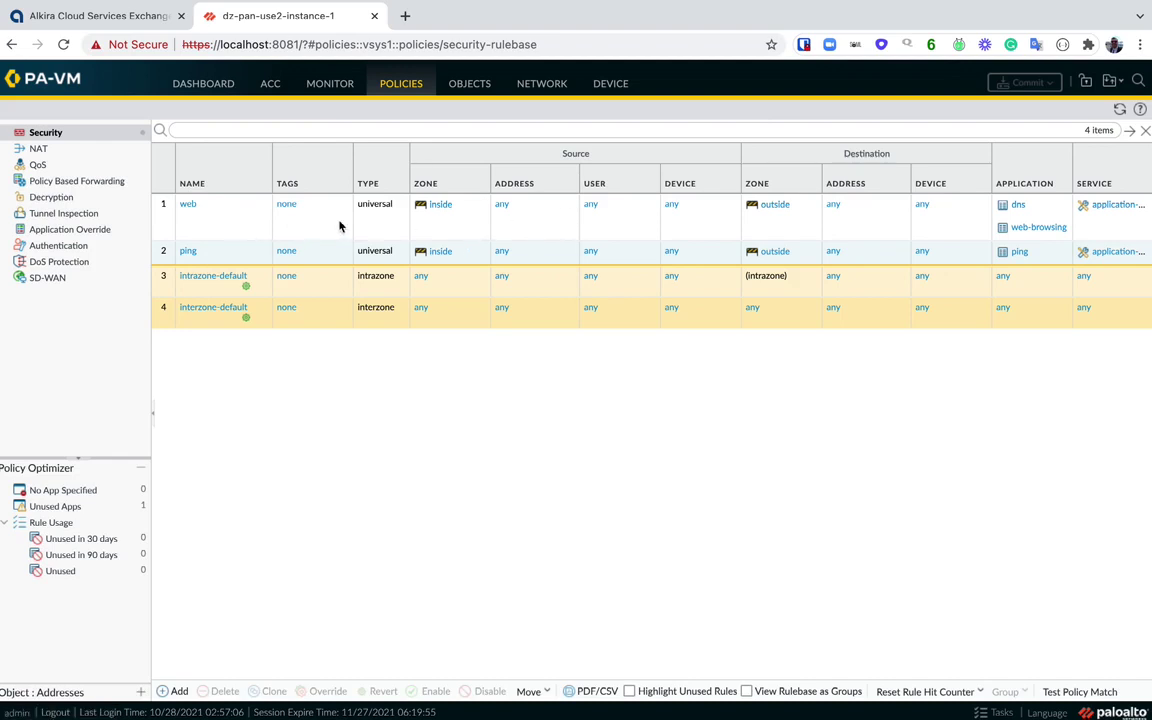
scroll(586, 221, right, 5)
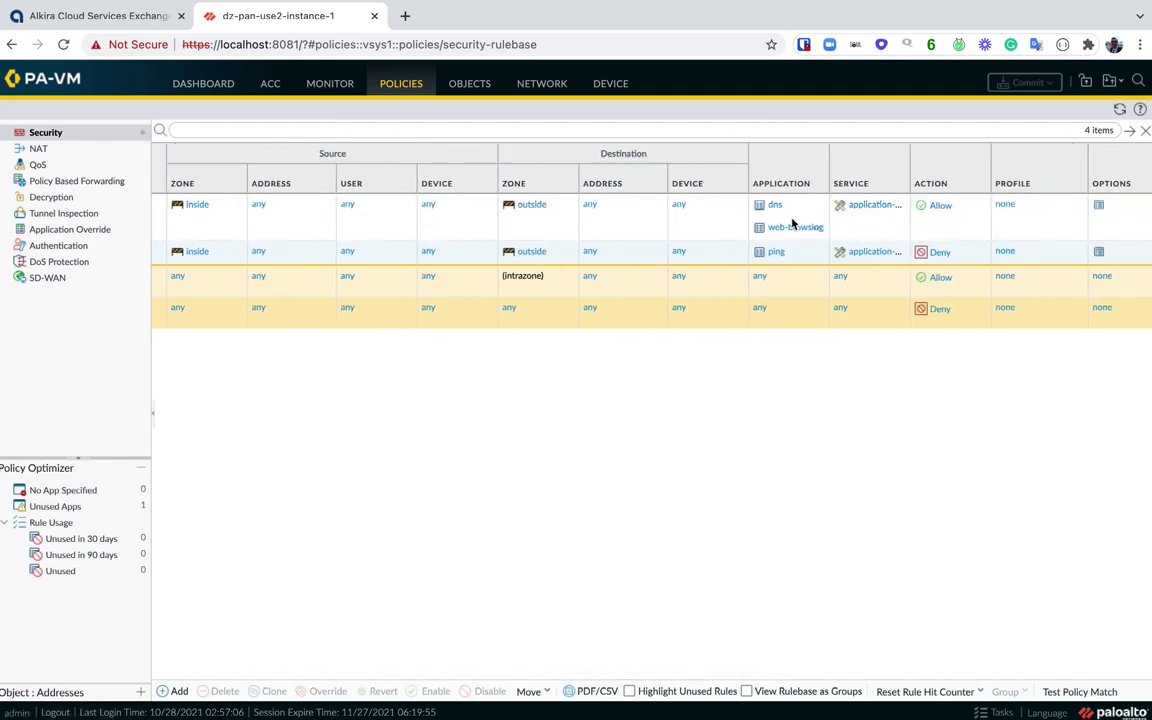
scroll(230, 270, left, 5)
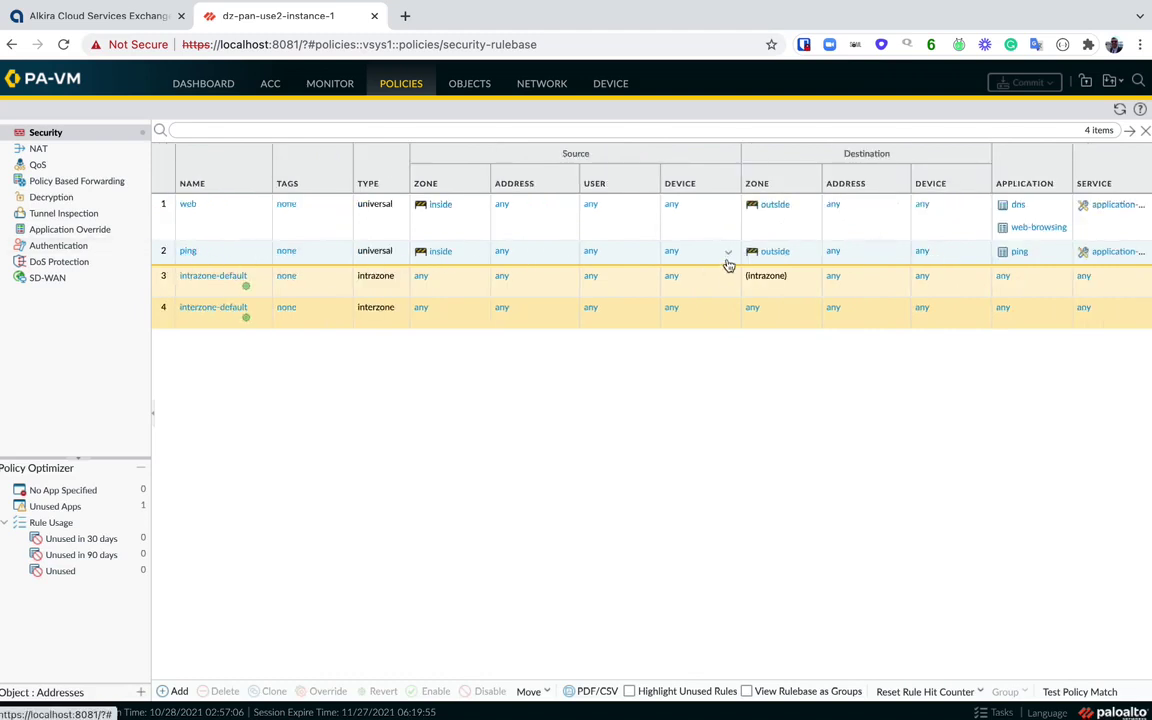
scroll(700, 250, right, 3)
scroll(476, 252, left, 3)
key(ctrl+shift+Tab)
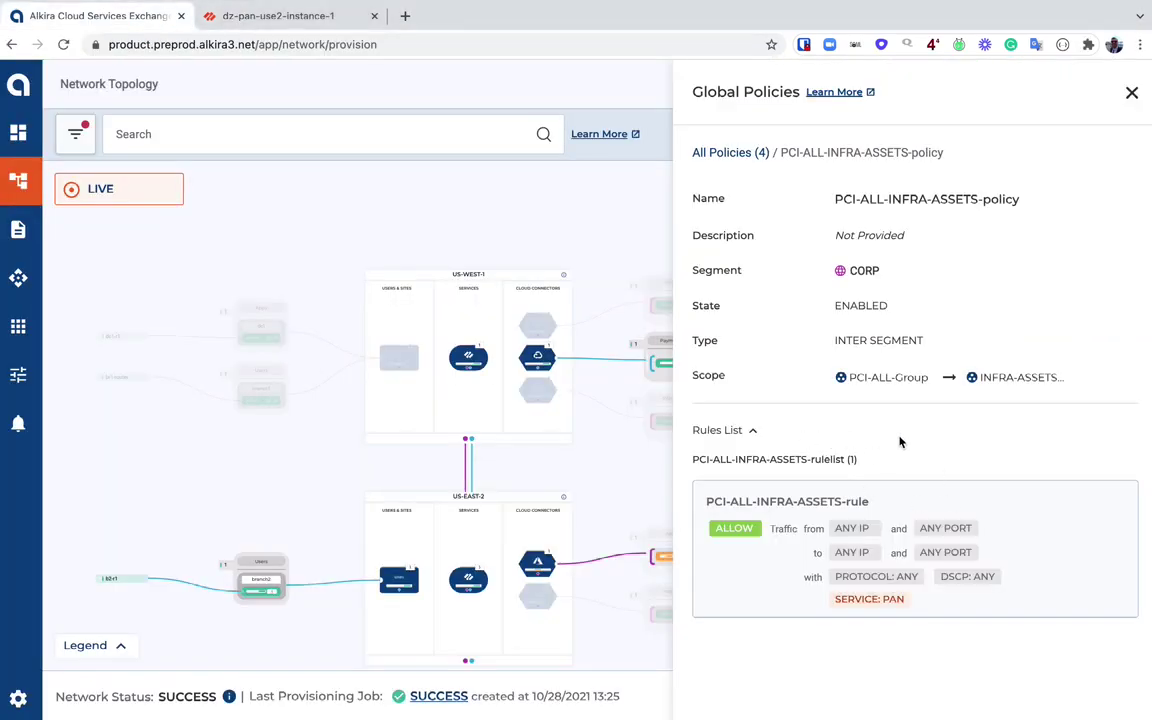
- Load 172.16.121.4 from the Azure-Corp-Seg bookmark in branch2's browser and highlight the 'Azure Web Server 2 - Corp Segment' heading
key(ctrl+Right)
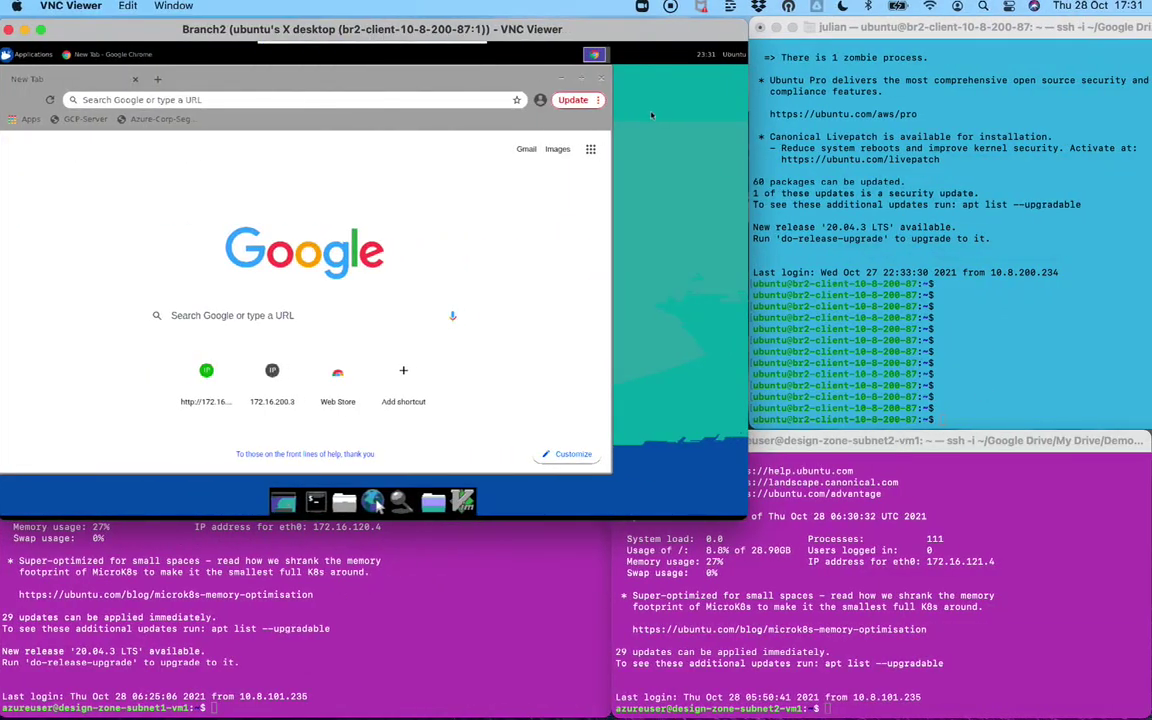
click(254, 101)
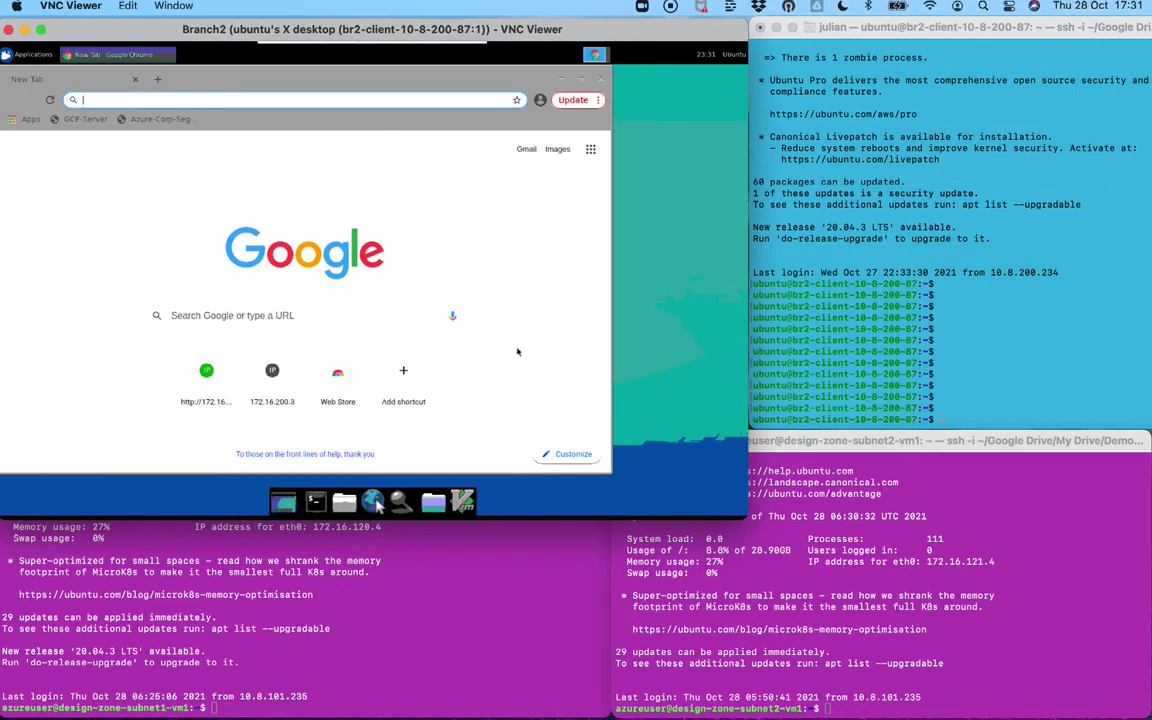
click(170, 121)
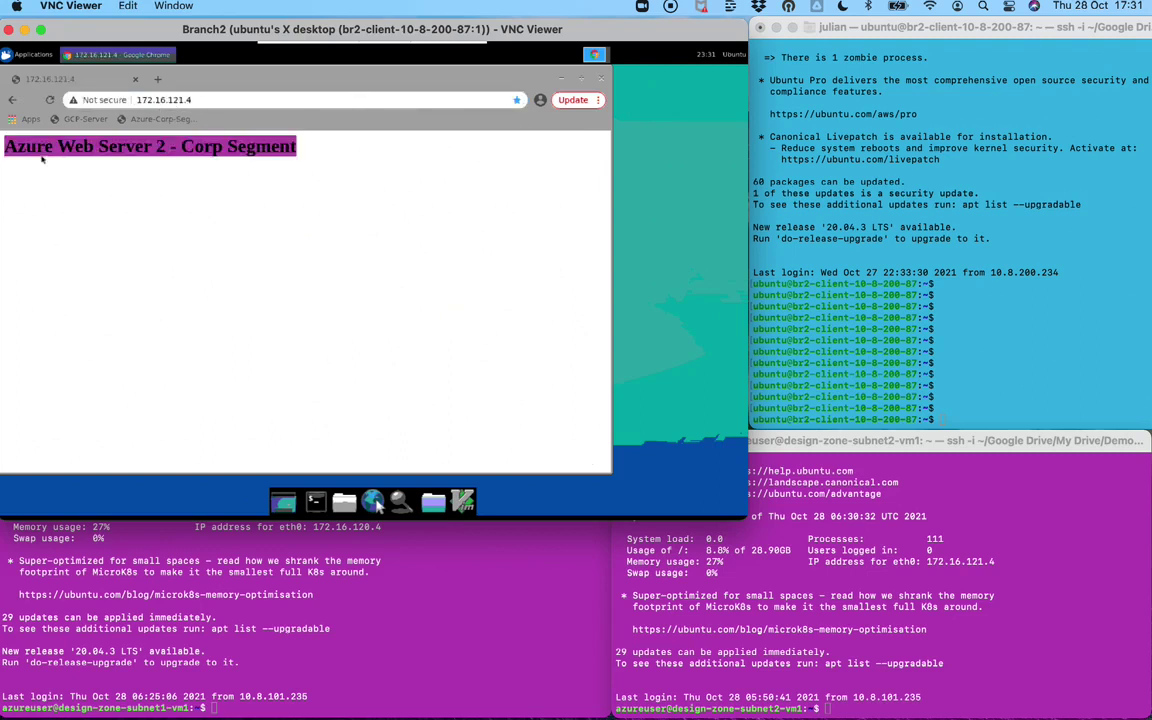
drag(7, 146, 186, 146)
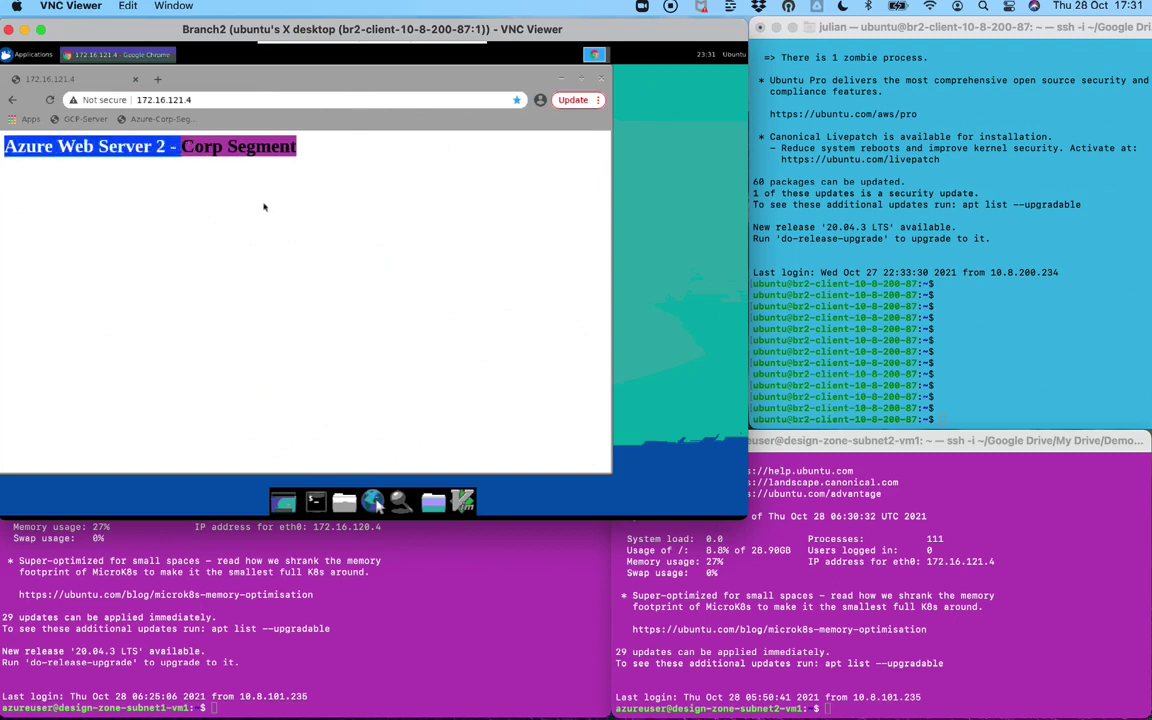
click(1011, 301)
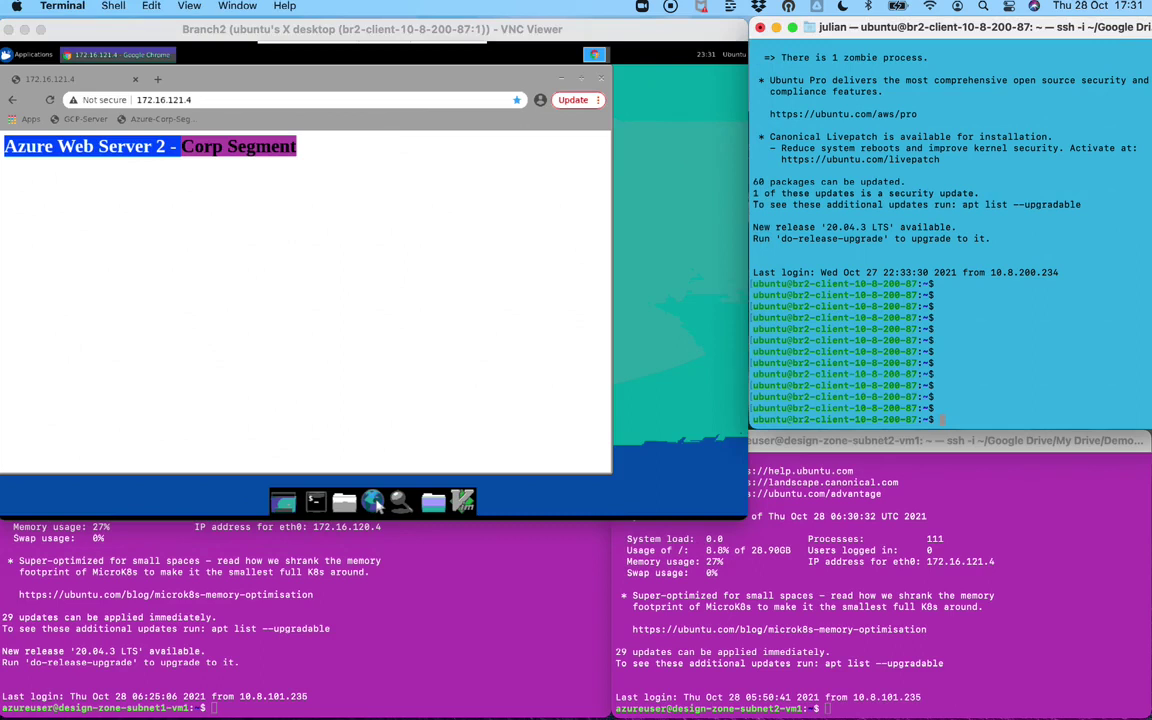
- Rerun curl 172.16.121.4 and start a ping to 172.16.121.4 from the branch2 terminal
key(Up)
key(Return)
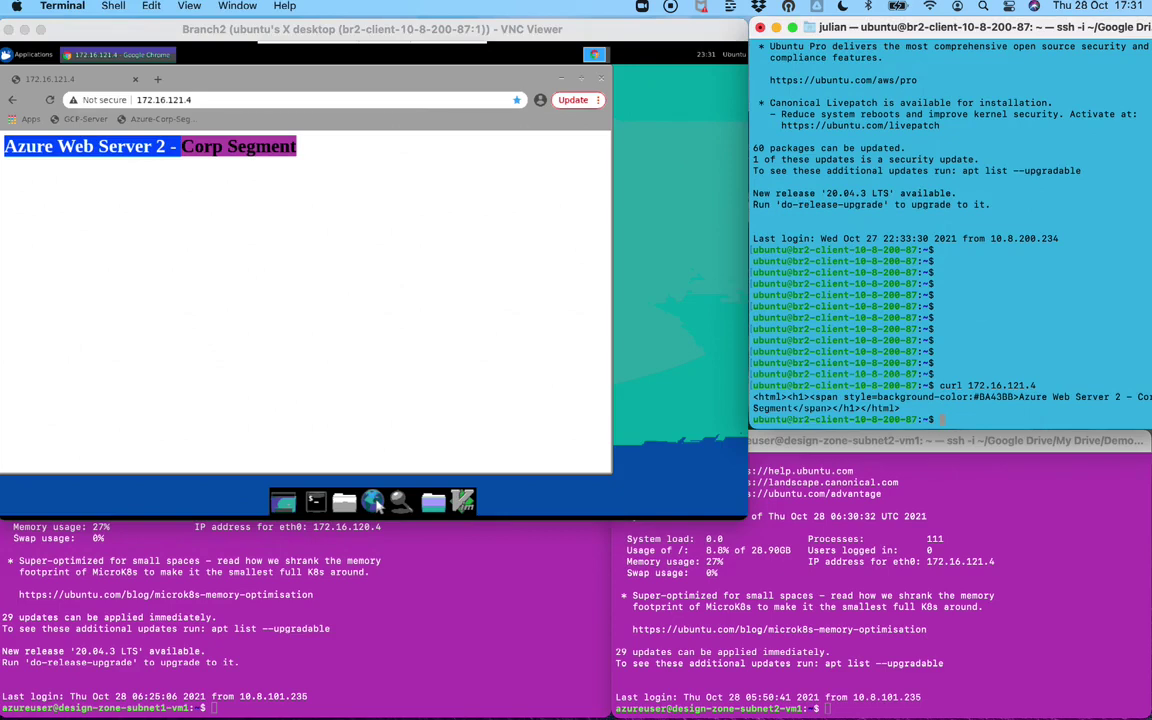
text(ping 172.16.121.4)
key(Return)
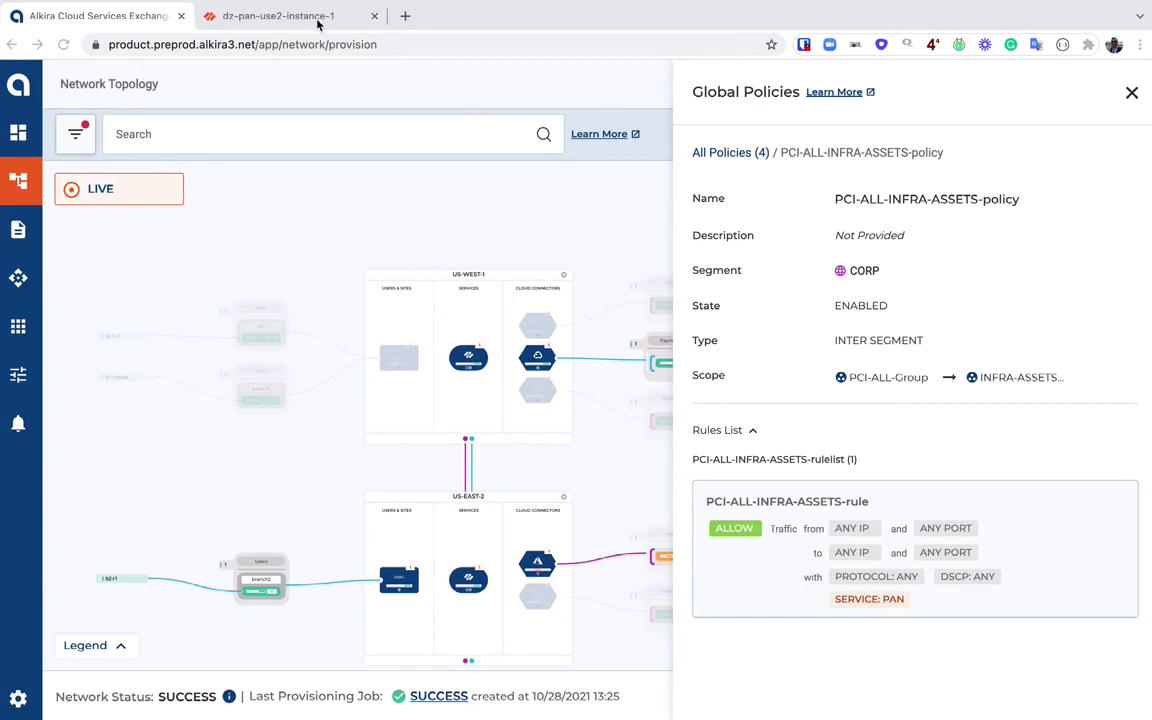
- View PA-VM Traffic logs showing 10.8.200.87 to 172.16.121.4: web-browsing allowed, ping denied
click(290, 17)
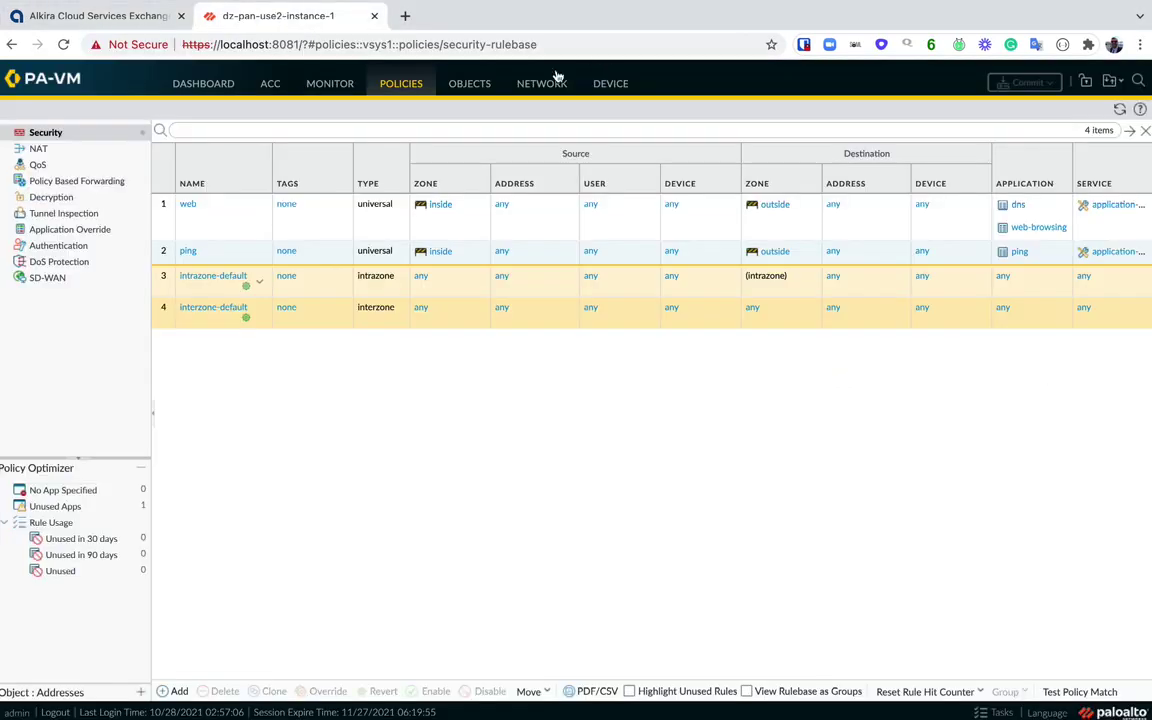
click(322, 86)
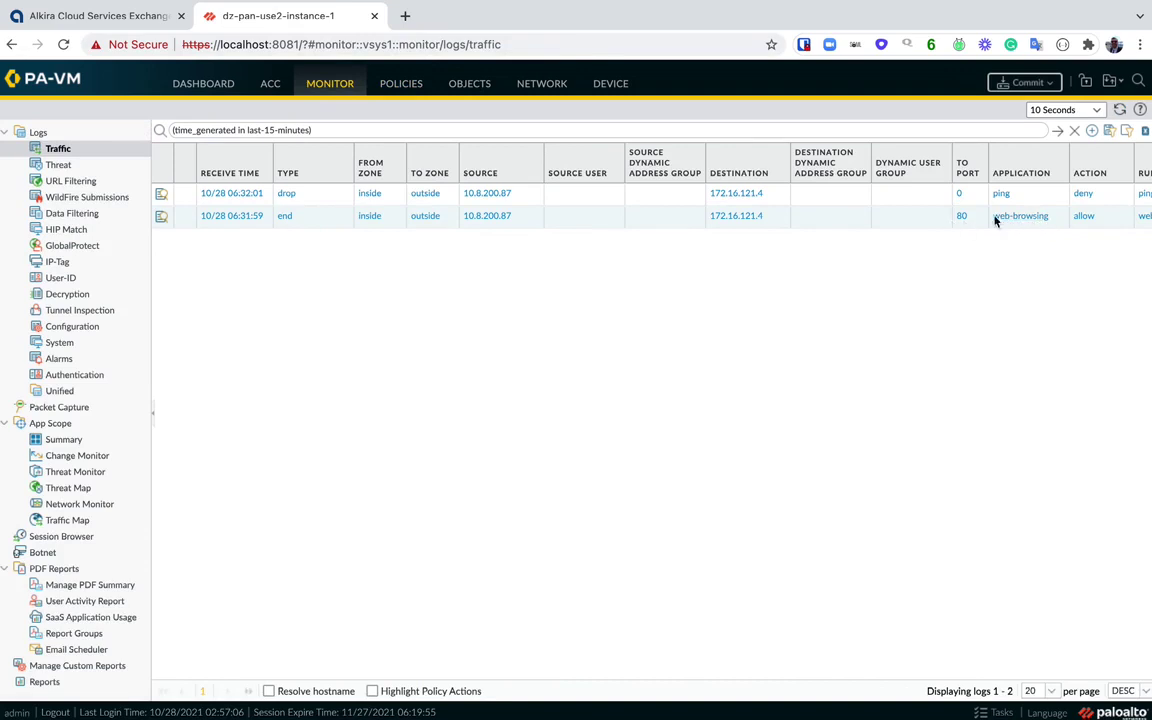
scroll(830, 223, right, 2)
scroll(836, 222, right, 4)
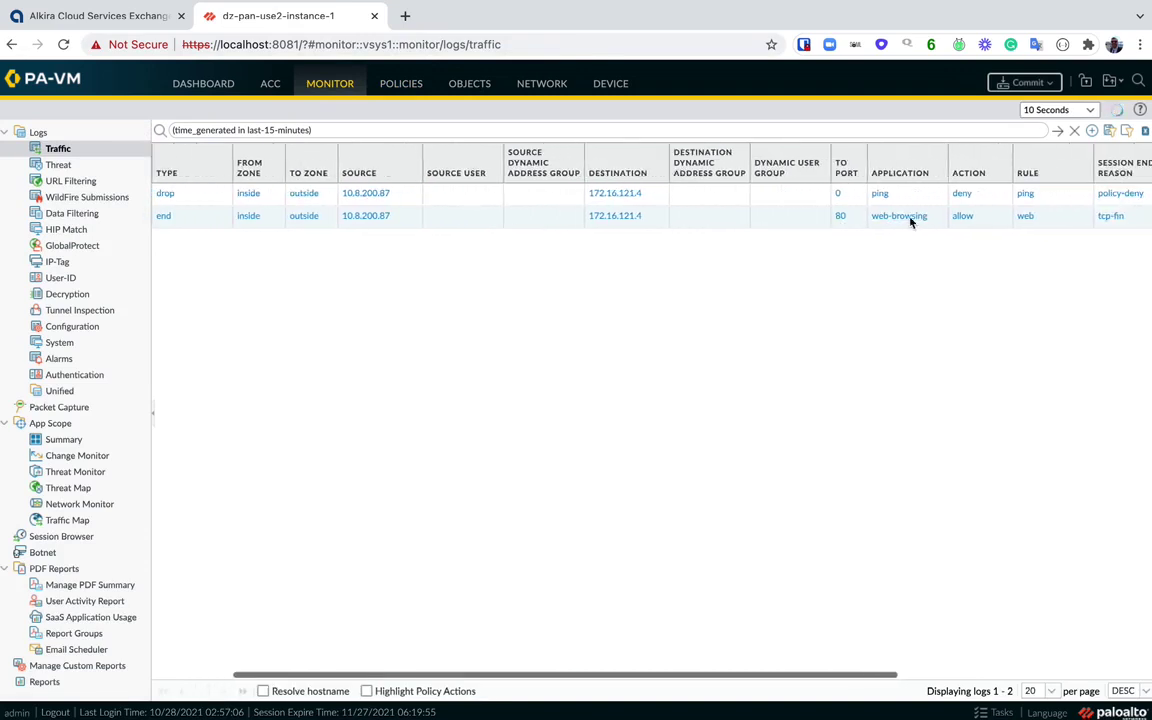